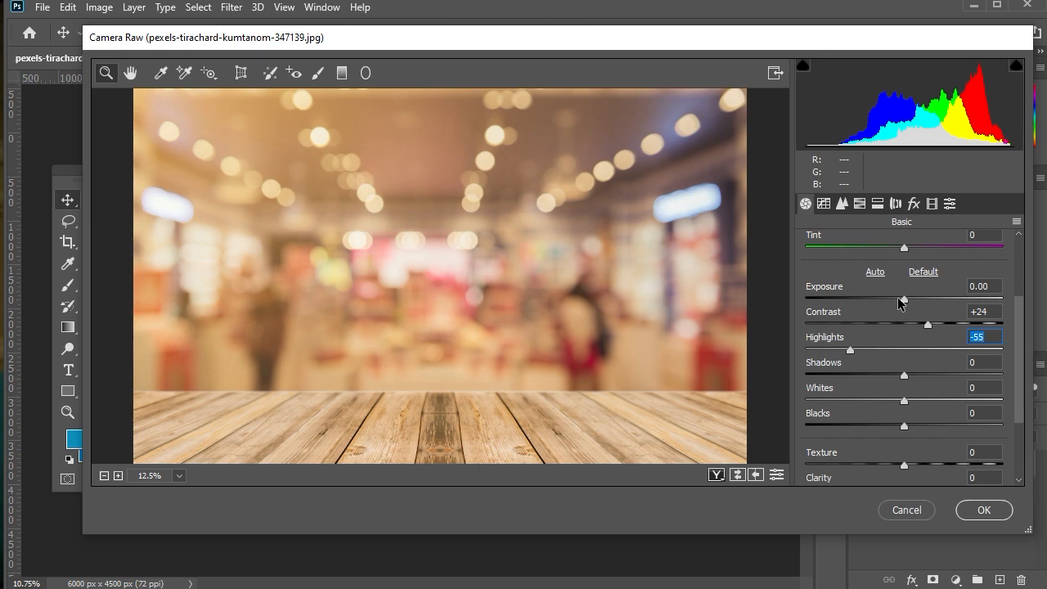
# Adjust the shop photo's tones in Camera Raw: Exposure -0.30, Shadows -41, Whites +22, Blacks -68 and Clarity +19.
pyautogui.moveTo(904, 298); pyautogui.dragTo(898, 300)
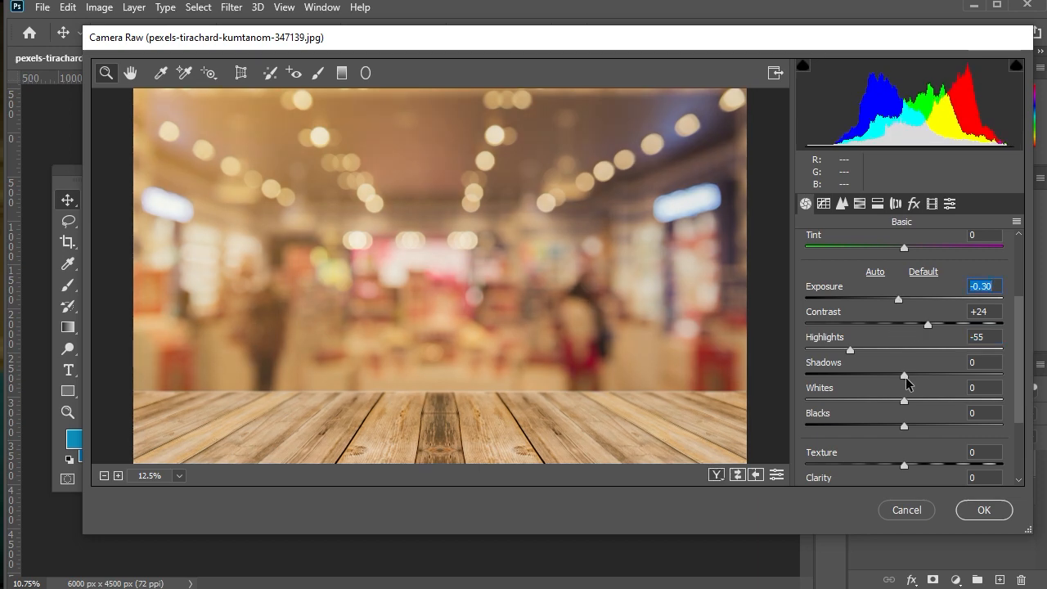
pyautogui.moveTo(905, 378); pyautogui.dragTo(847, 426)
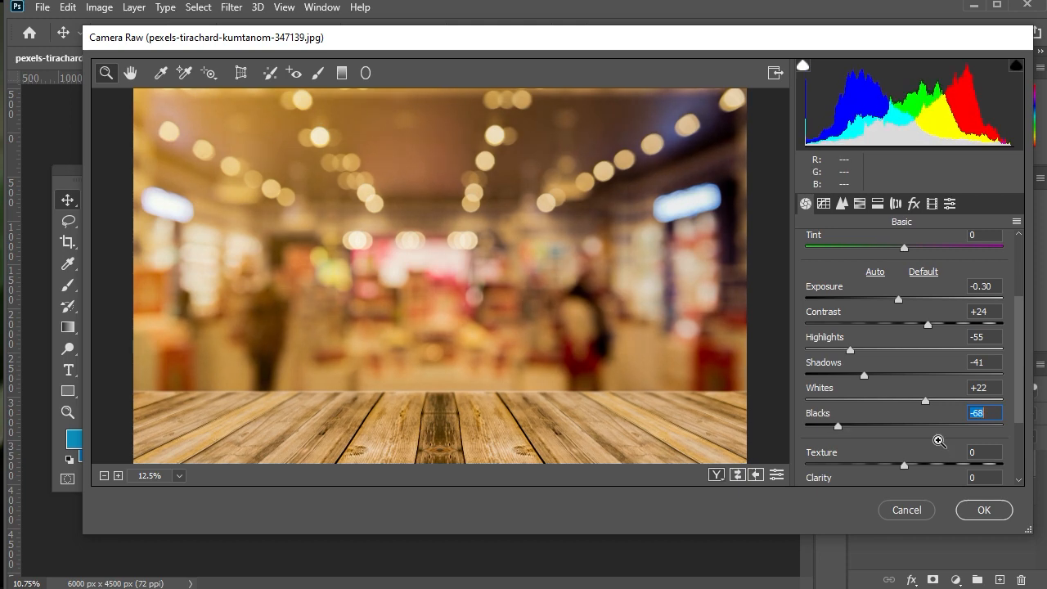
pyautogui.scroll(-3, 941, 442)
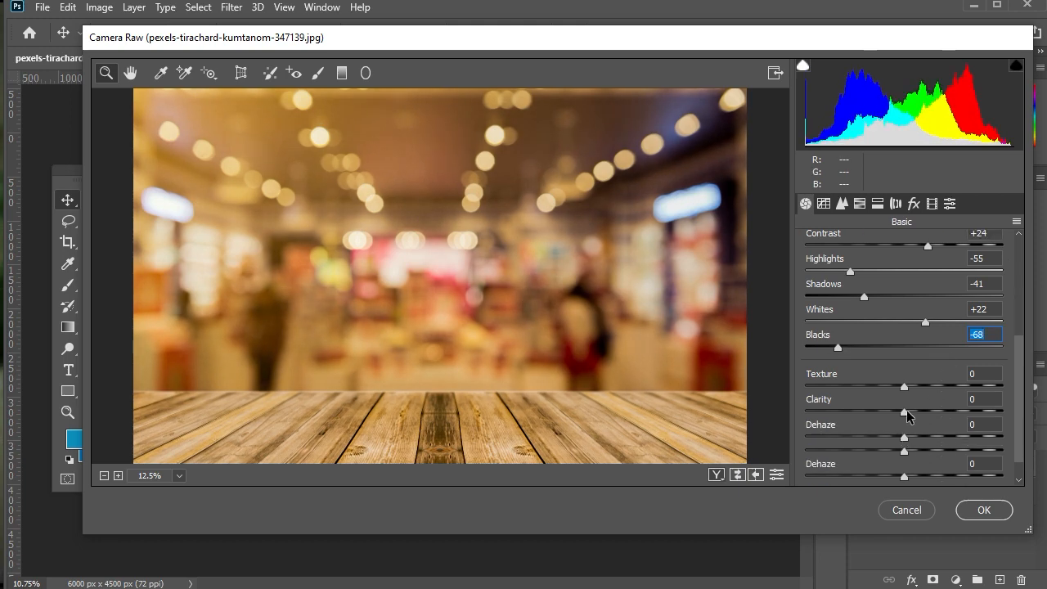
pyautogui.moveTo(908, 415); pyautogui.dragTo(923, 414)
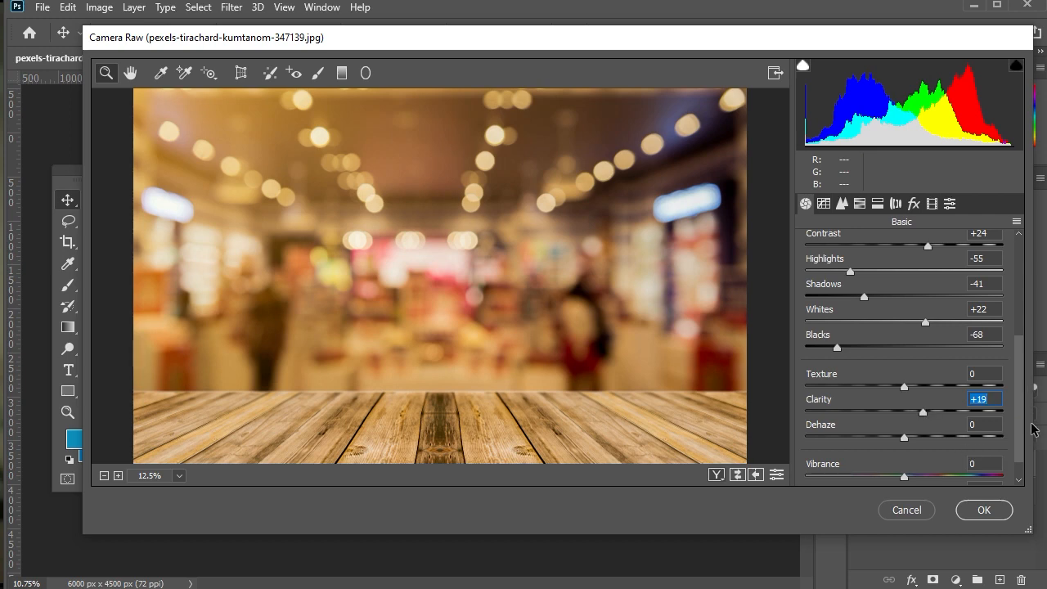
# Adjust the shop photo's white balance to Temperature +6 and Tint -6.
pyautogui.scroll(-1, 1023, 436)
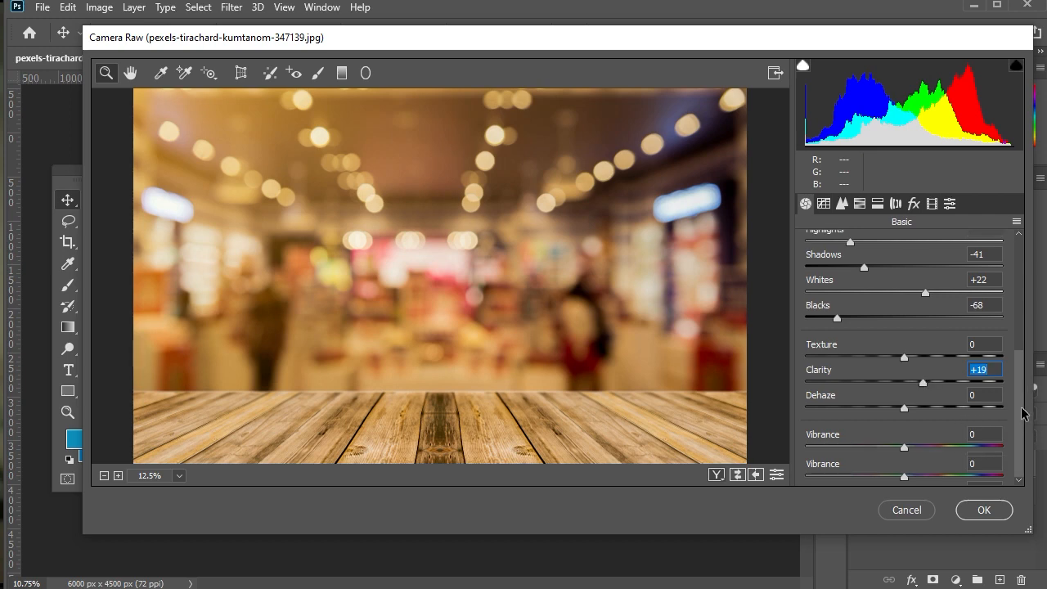
pyautogui.scroll(6, 1024, 413)
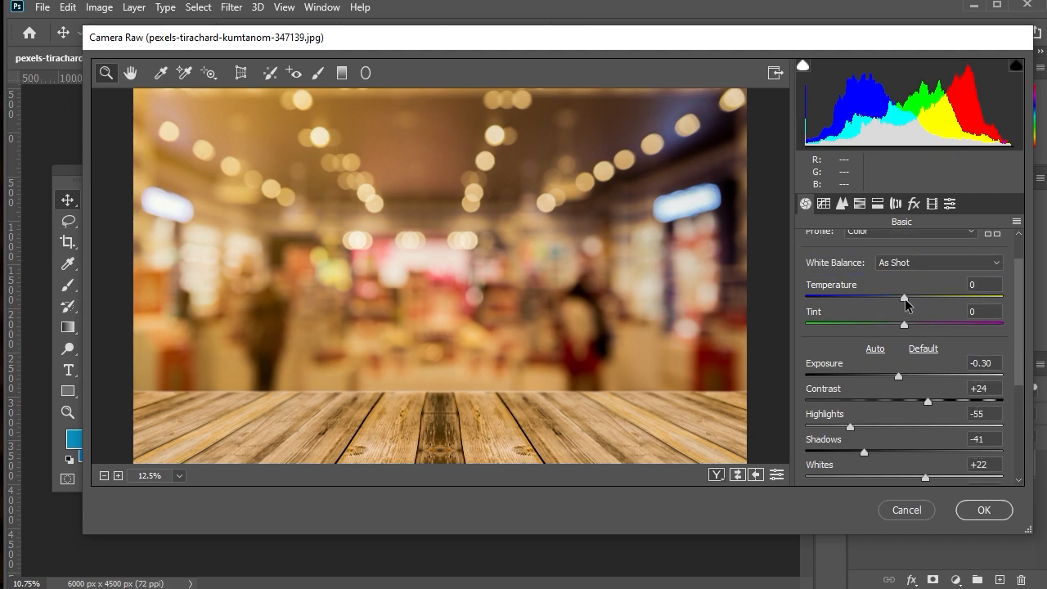
pyautogui.click(900, 297)
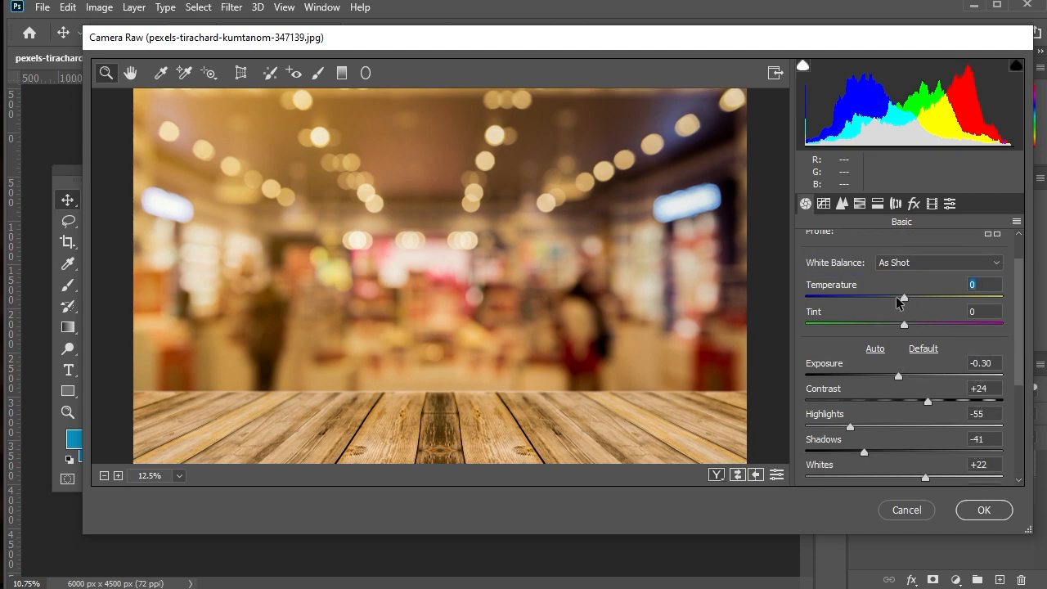
pyautogui.press('Down')
pyautogui.press('Down')
pyautogui.press('Down')
pyautogui.press('Up')
pyautogui.press('Up')
pyautogui.press('Up')
pyautogui.press('Up')
pyautogui.press('Up')
pyautogui.press('Up')
pyautogui.press('Up')
pyautogui.press('Up')
pyautogui.press('Up')
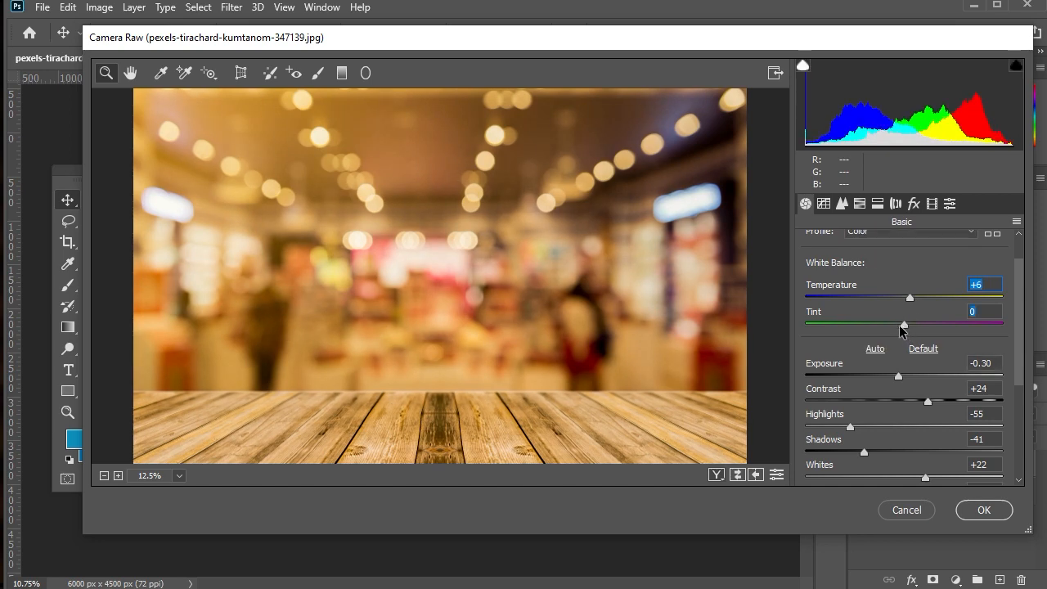
pyautogui.moveTo(904, 326); pyautogui.dragTo(899, 325)
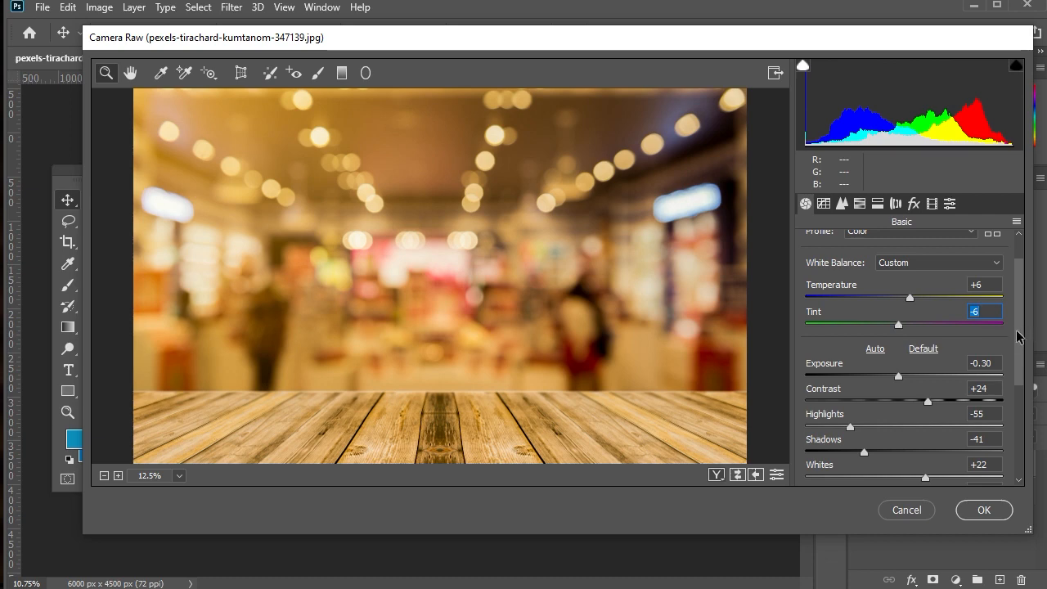
# Set the shop photo's Exposure to -0.65 and overall Saturation to -13.
pyautogui.click(898, 377)
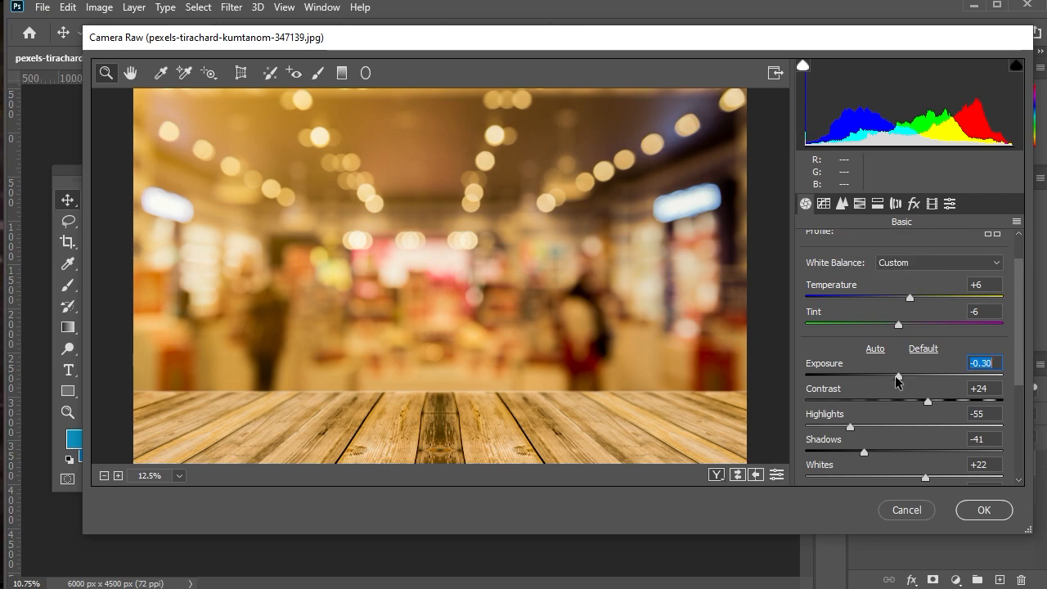
pyautogui.moveTo(899, 376); pyautogui.dragTo(891, 377)
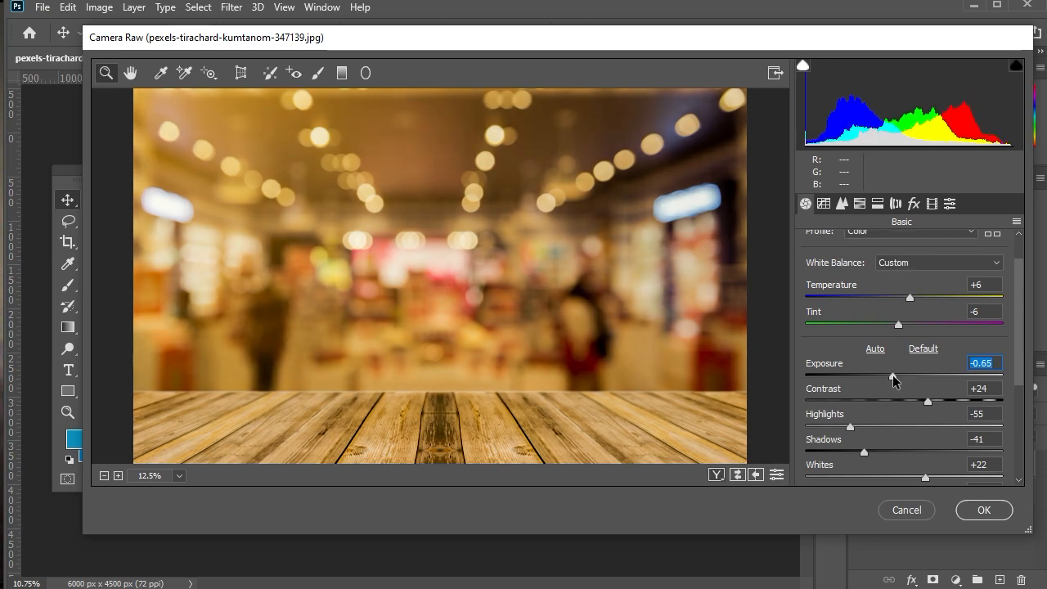
pyautogui.scroll(-1, 1020, 337)
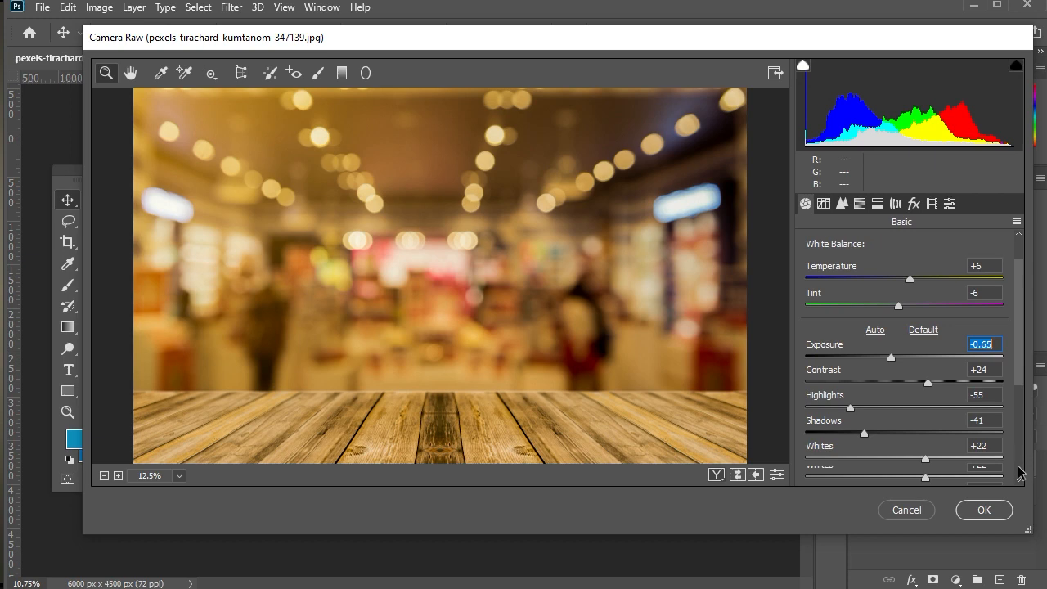
pyautogui.click(1020, 474)
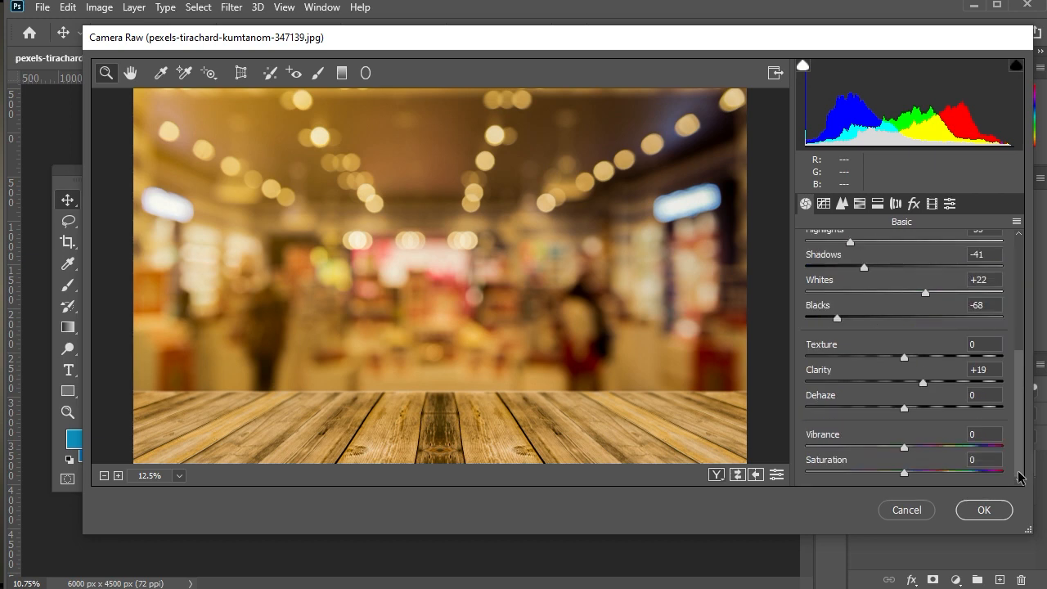
pyautogui.click(893, 472)
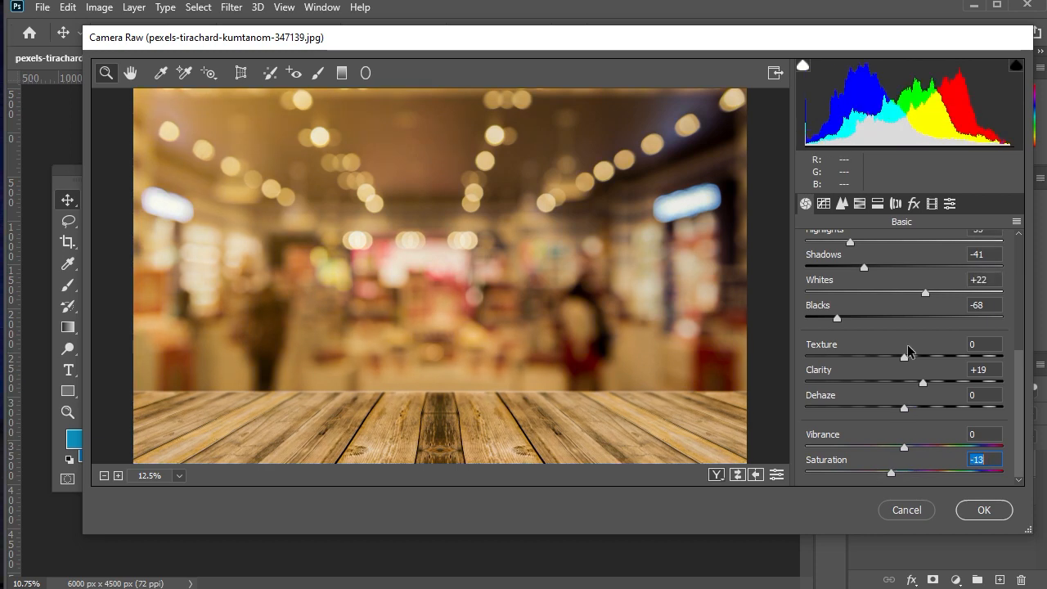
# In the HSL adjustments, set Hue to -4 for Oranges and -17 for Yellows, raise Yellows Saturation to +15, and apply the filter.
pyautogui.click(860, 204)
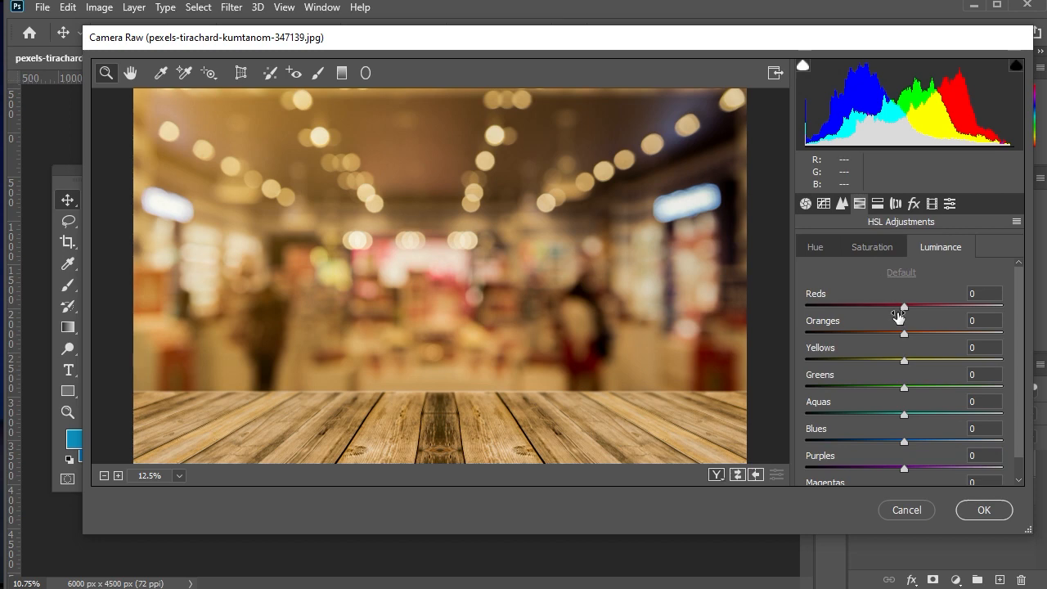
pyautogui.click(816, 248)
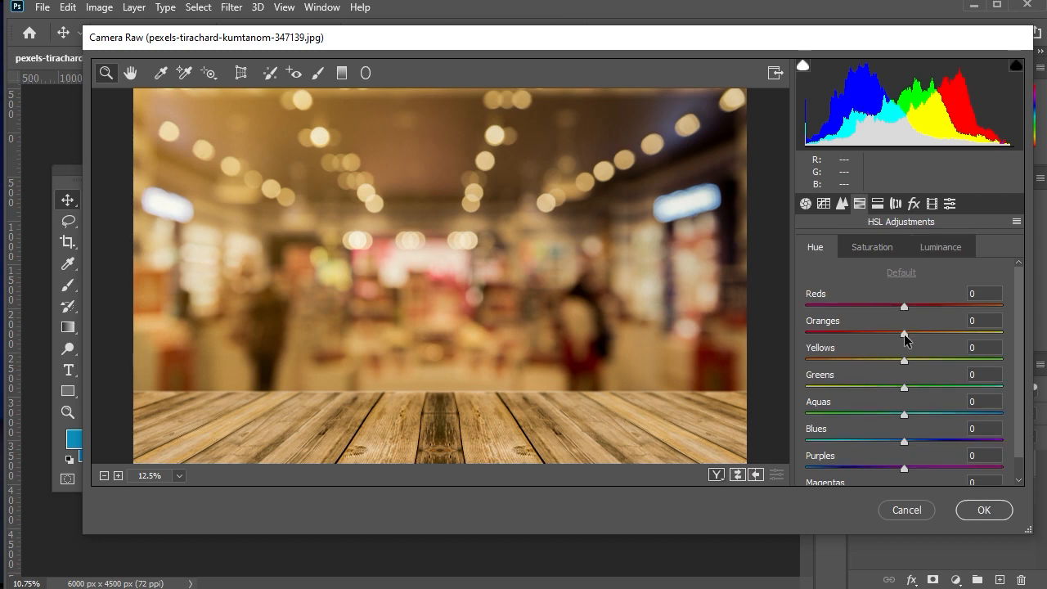
pyautogui.moveTo(892, 339); pyautogui.dragTo(887, 368)
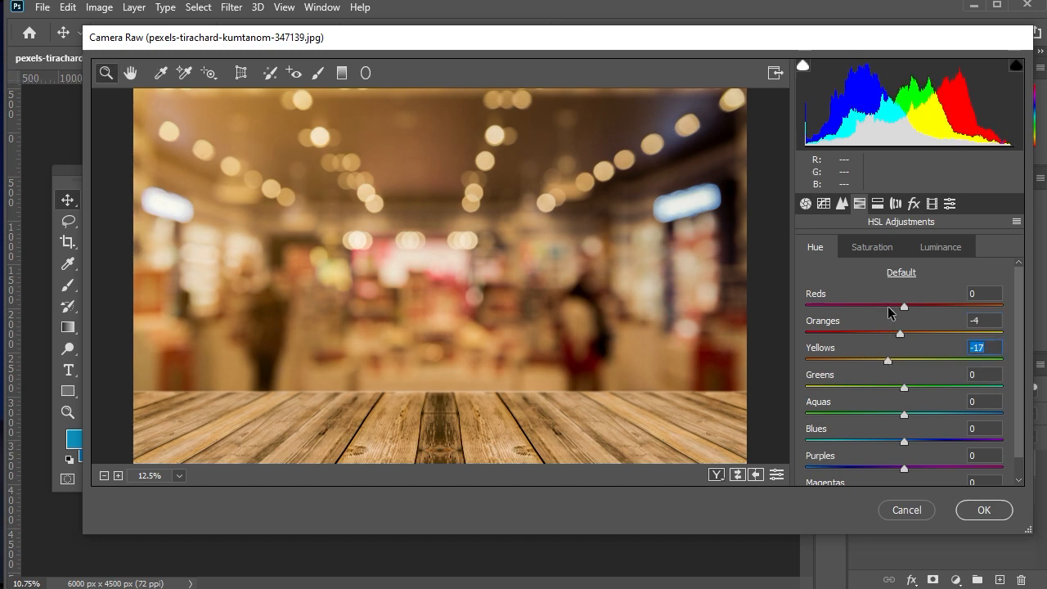
pyautogui.click(878, 250)
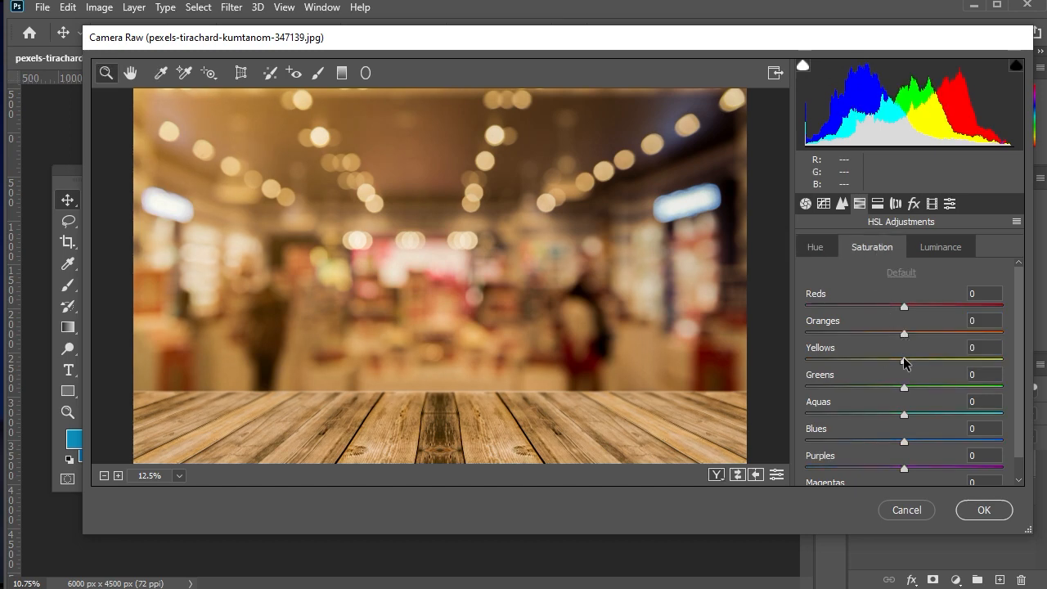
pyautogui.moveTo(904, 360); pyautogui.dragTo(919, 361)
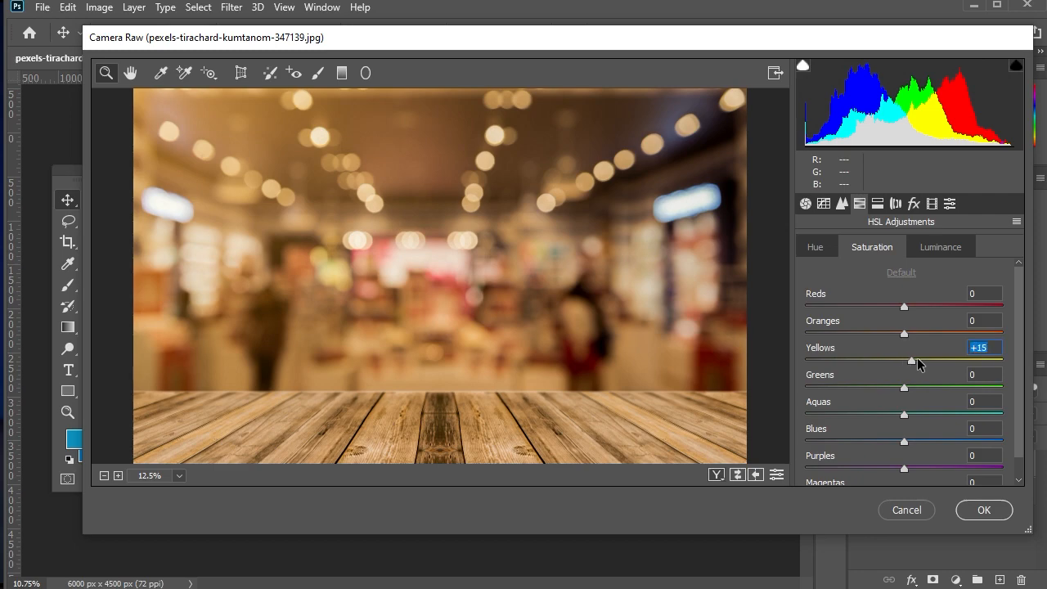
pyautogui.click(984, 511)
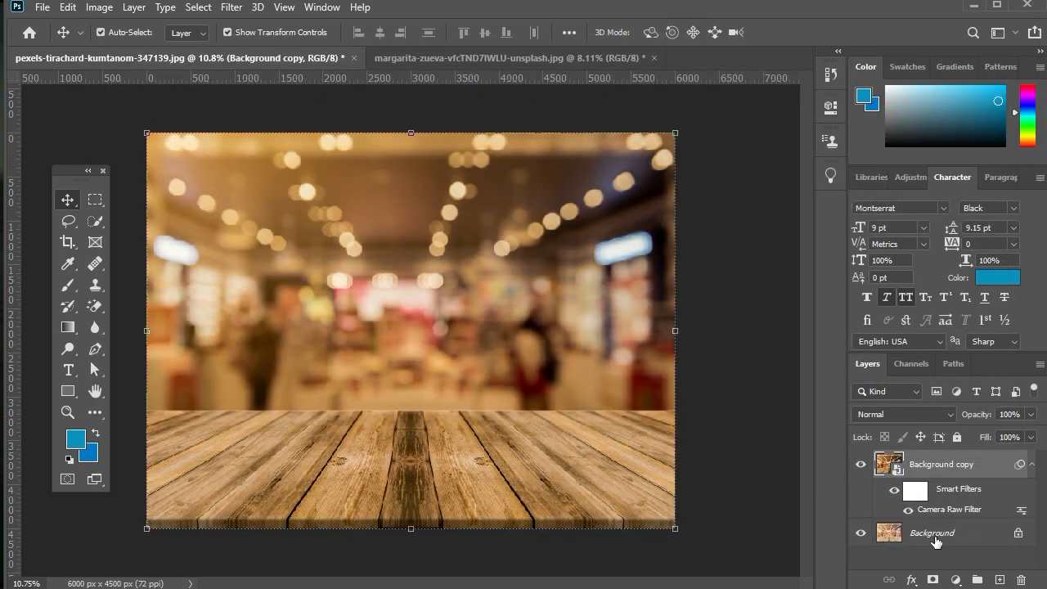
# Add a Curves adjustment layer above the shop photo copy and slightly darken the midtones with a point near the curve's middle.
pyautogui.click(956, 579)
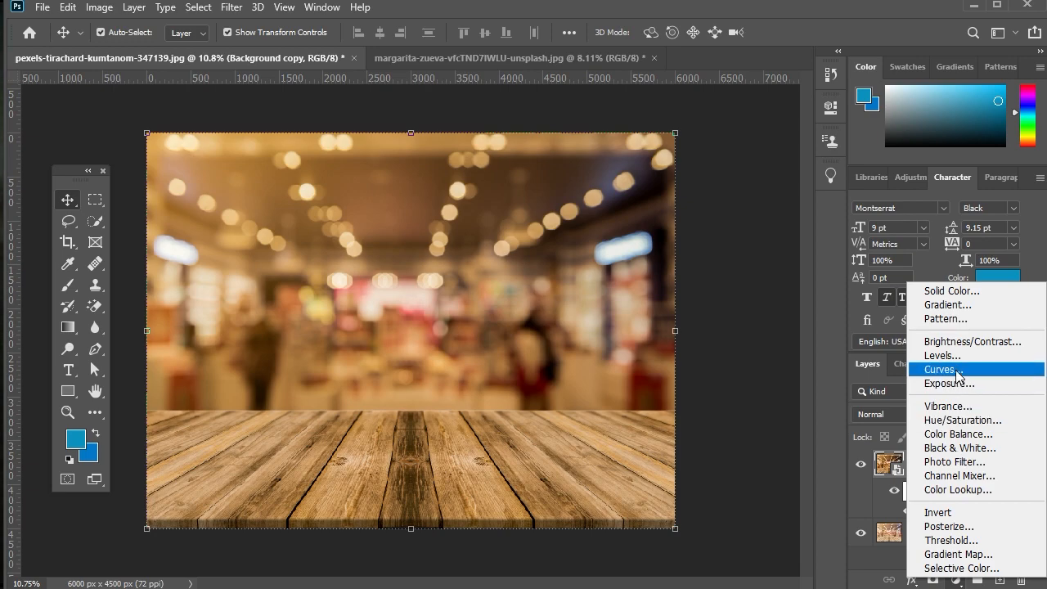
pyautogui.click(958, 370)
pyautogui.moveTo(717, 271); pyautogui.dragTo(716, 271)
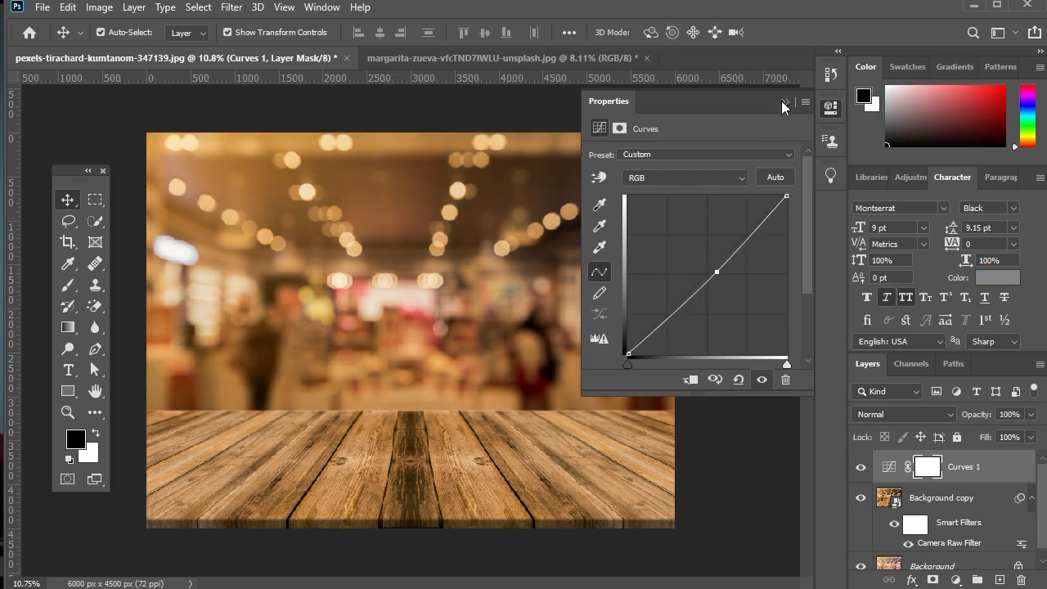
pyautogui.click(785, 102)
# In the wine glass document, duplicate the Background layer and add a Levels adjustment layer above the copy.
pyautogui.click(549, 59)
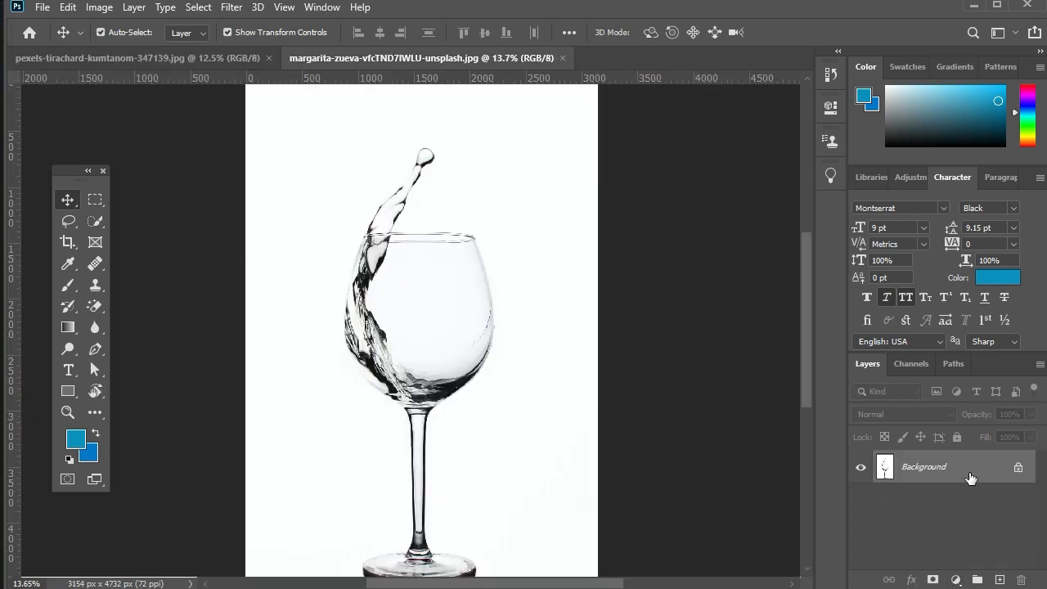
pyautogui.moveTo(970, 478); pyautogui.dragTo(999, 579)
pyautogui.click(956, 579)
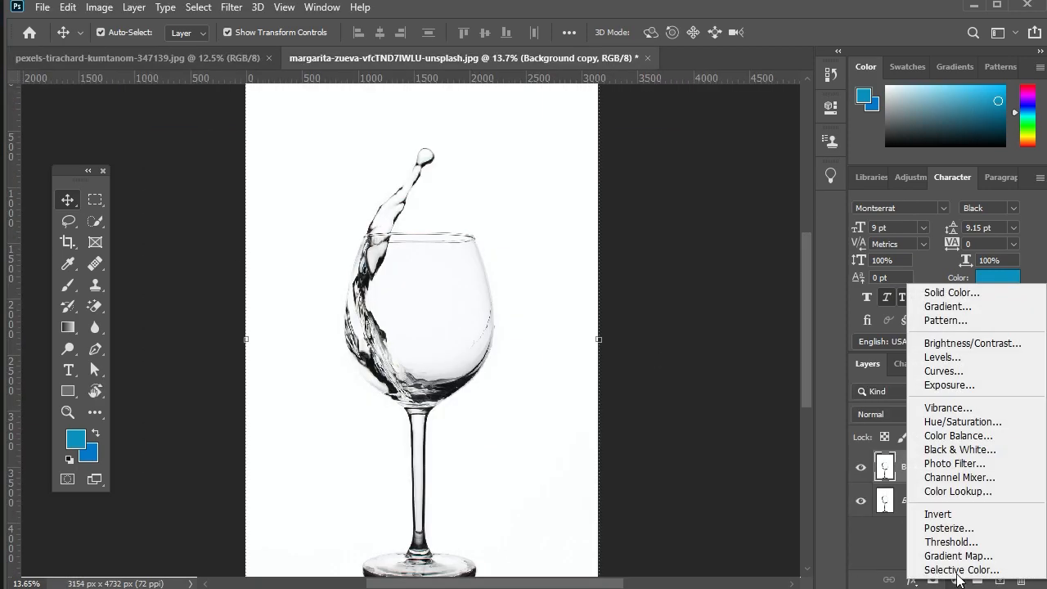
pyautogui.click(959, 360)
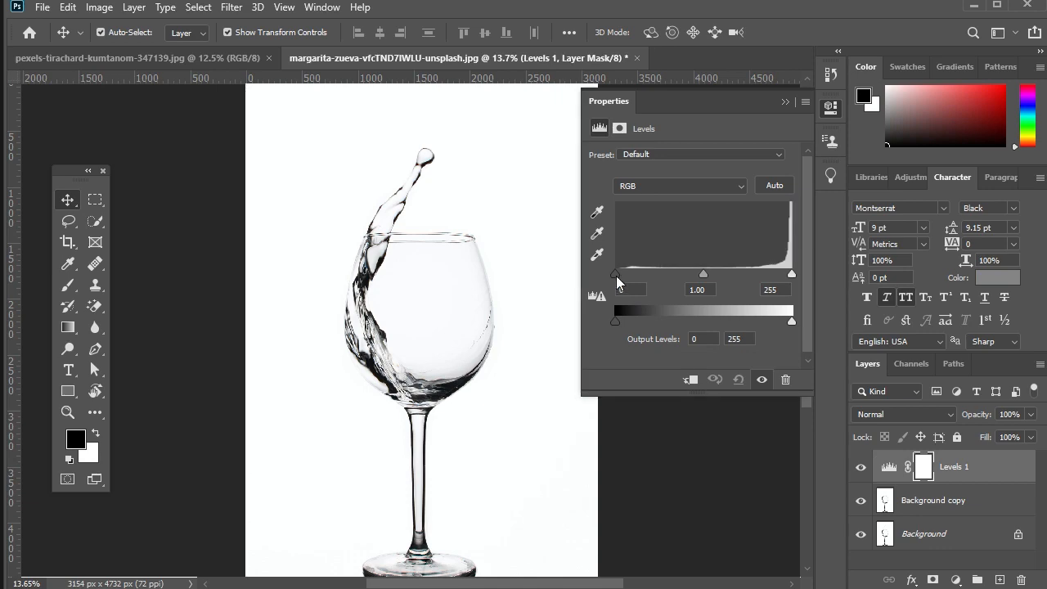
# Darken the wine glass with Levels, setting the shadow input to 7 and the midtone input to 0.27.
pyautogui.moveTo(615, 273); pyautogui.dragTo(770, 282)
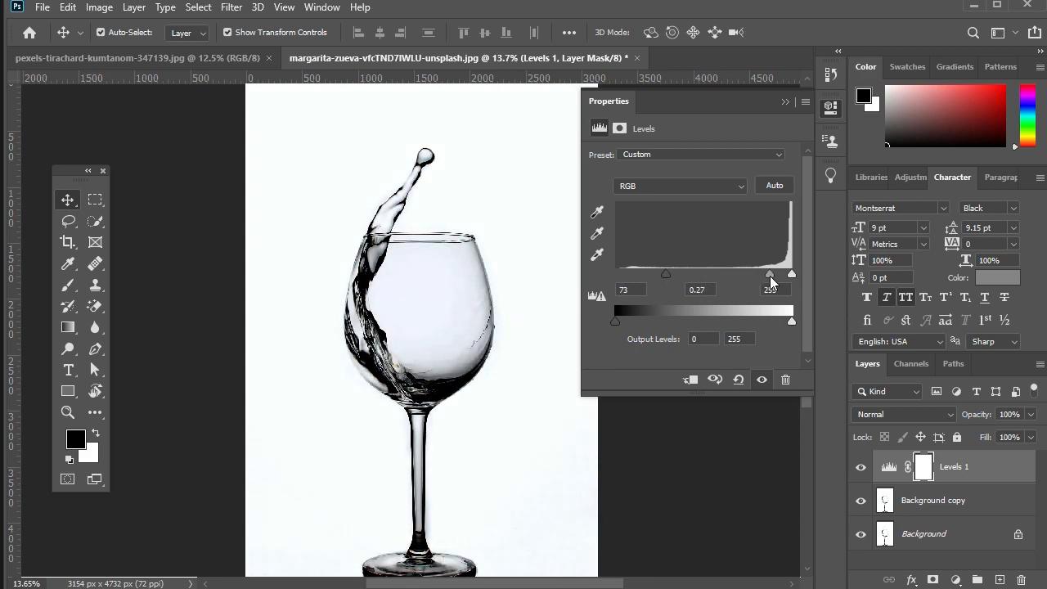
pyautogui.moveTo(664, 279); pyautogui.dragTo(621, 293)
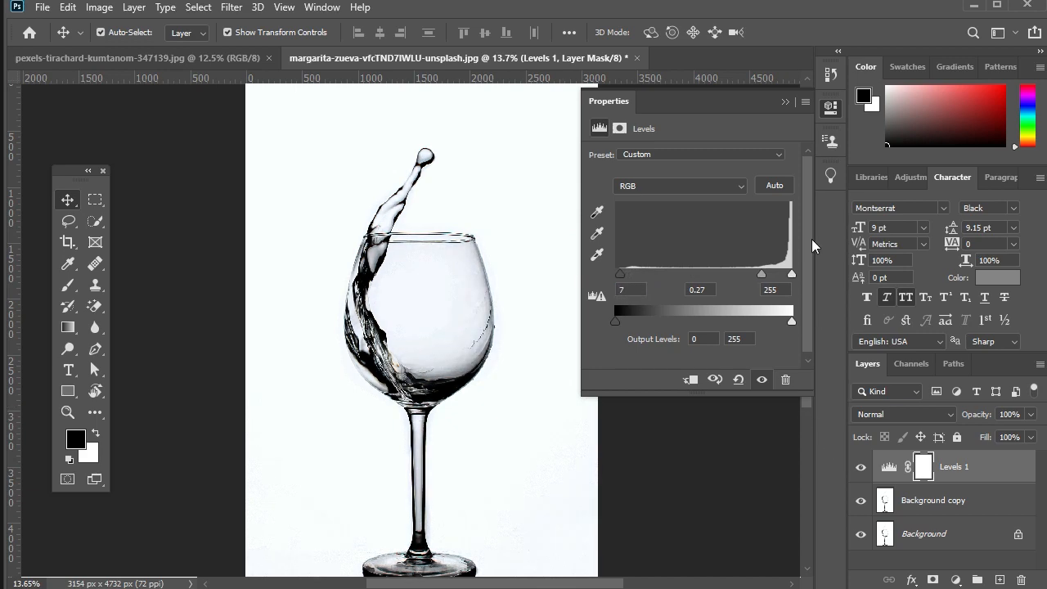
pyautogui.click(784, 103)
pyautogui.hotkey('ctrl', '0')
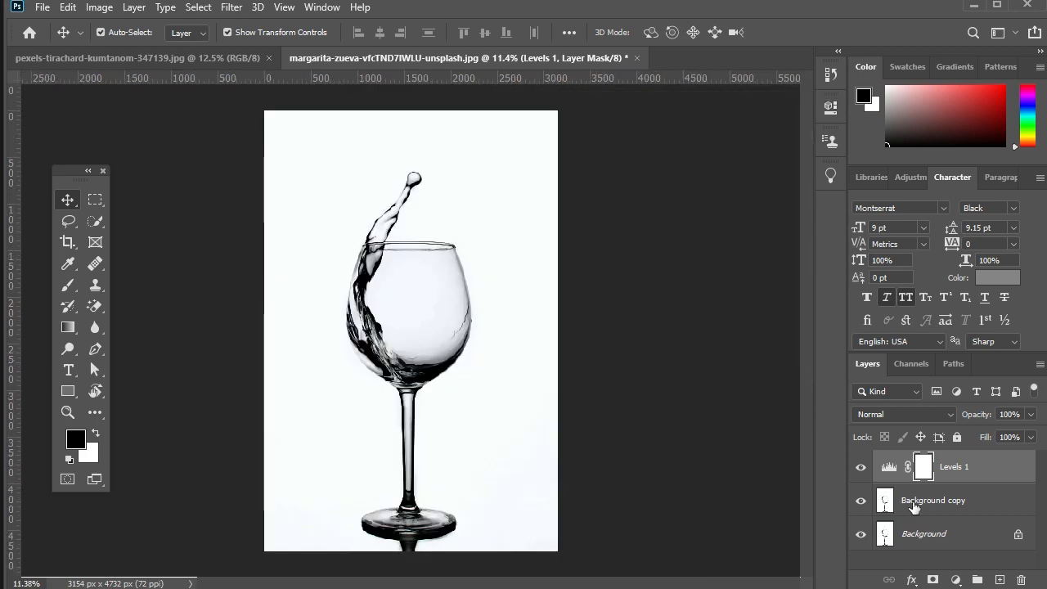
# Convert the Levels 1 and Background copy layers together into one smart object.
pyautogui.rightClick(946, 500)
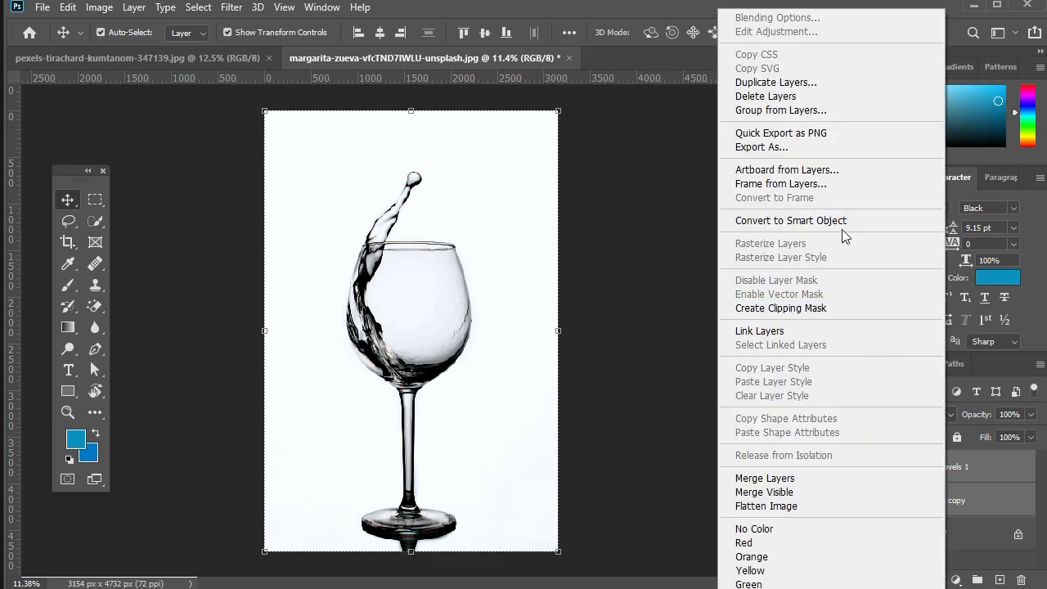
pyautogui.click(846, 221)
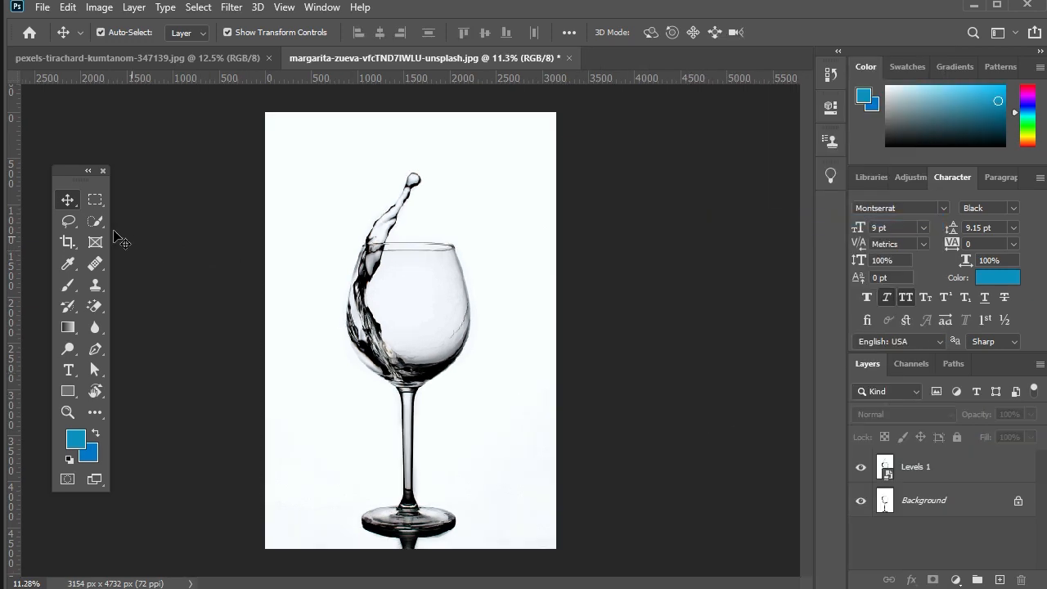
# Select the wine glass and its splash with the Object Selection tool, and mask the Background layer to that selection.
pyautogui.moveTo(95, 221); pyautogui.dragTo(143, 221)
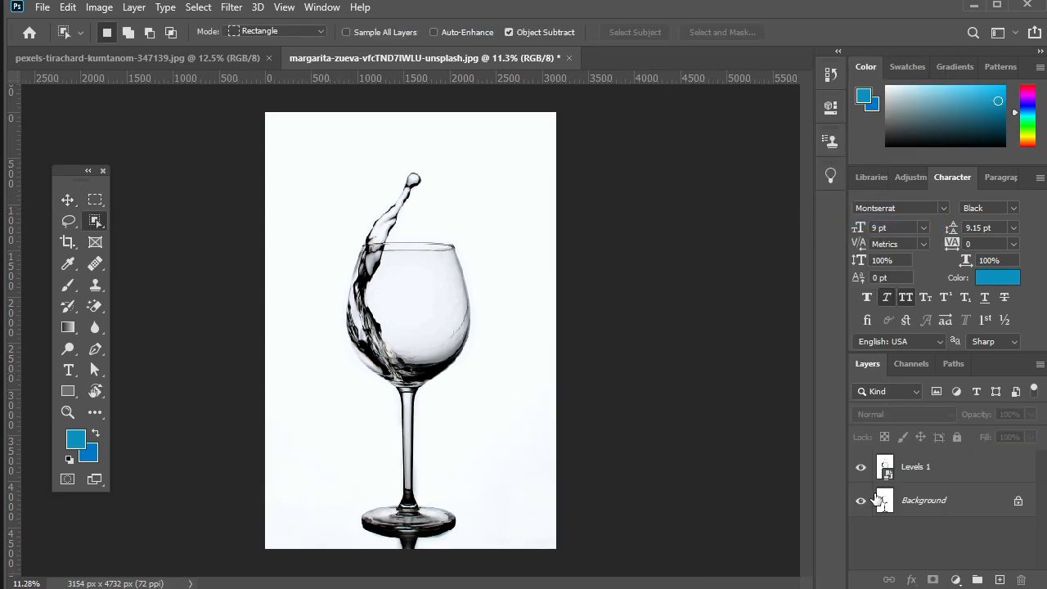
pyautogui.moveTo(328, 166); pyautogui.dragTo(500, 530)
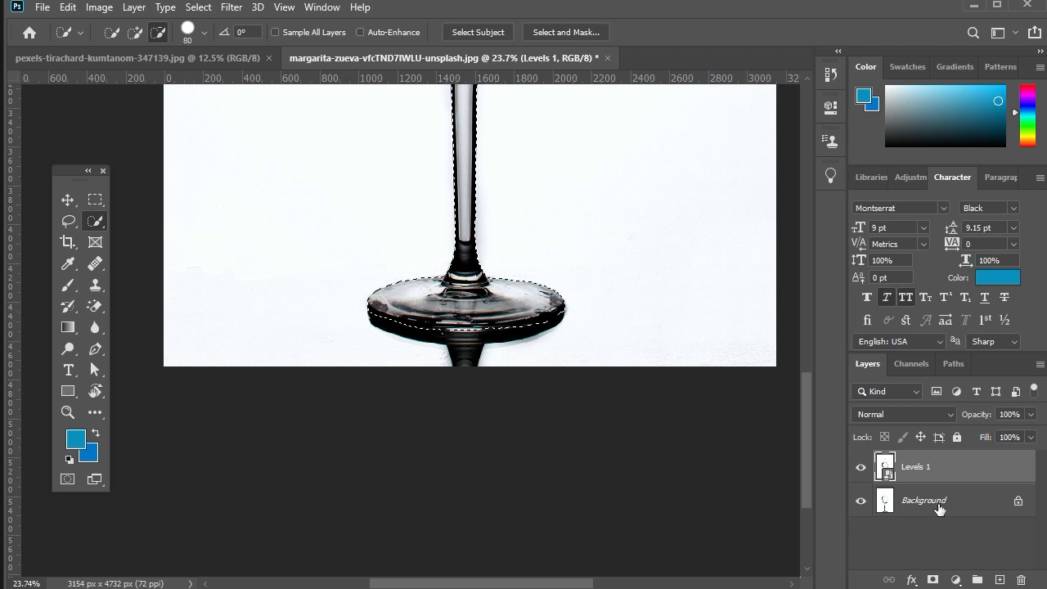
pyautogui.click(924, 500)
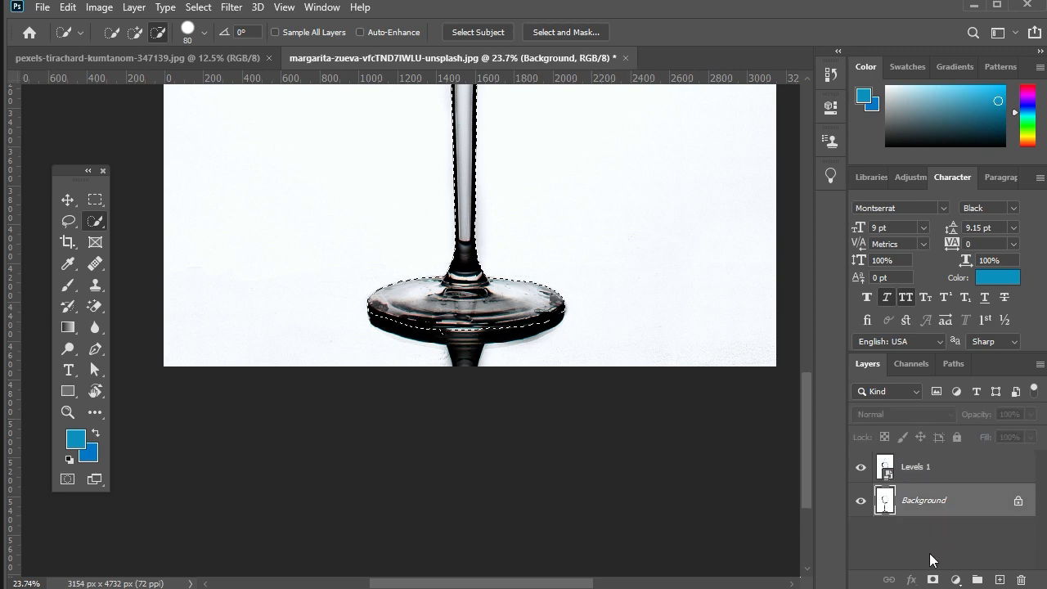
pyautogui.click(932, 579)
# Hide the Levels 1 smart object so only the masked glass layer is displayed.
pyautogui.click(860, 466)
pyautogui.scroll(-3, 548, 413)
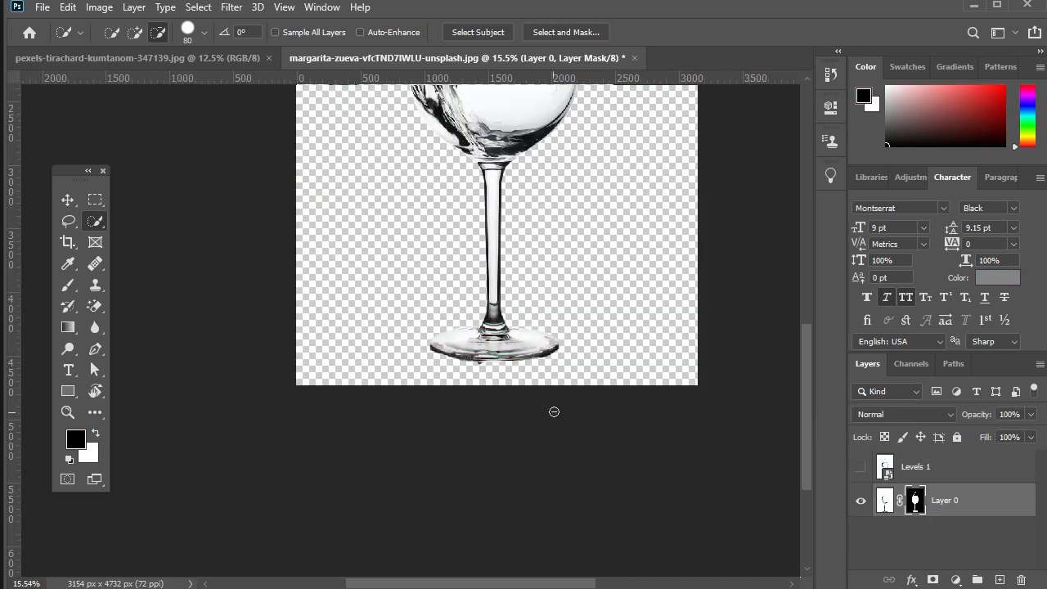
pyautogui.scroll(5, 579, 273)
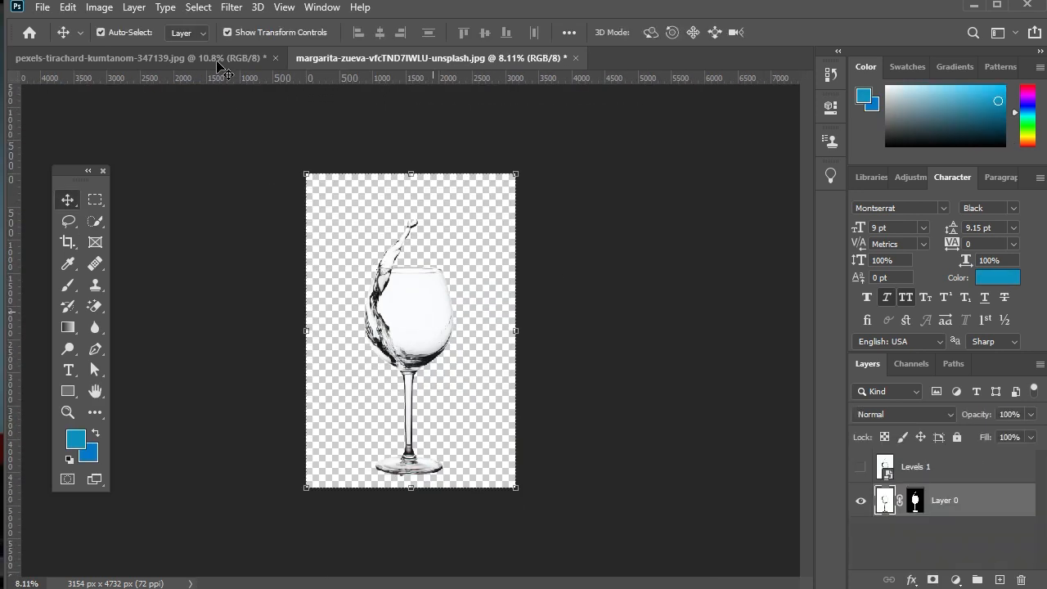
# Bring the masked wine glass into the shop background document, scale it to about 57%, and stand it on the wooden table left of centre.
pyautogui.moveTo(217, 61); pyautogui.dragTo(385, 227)
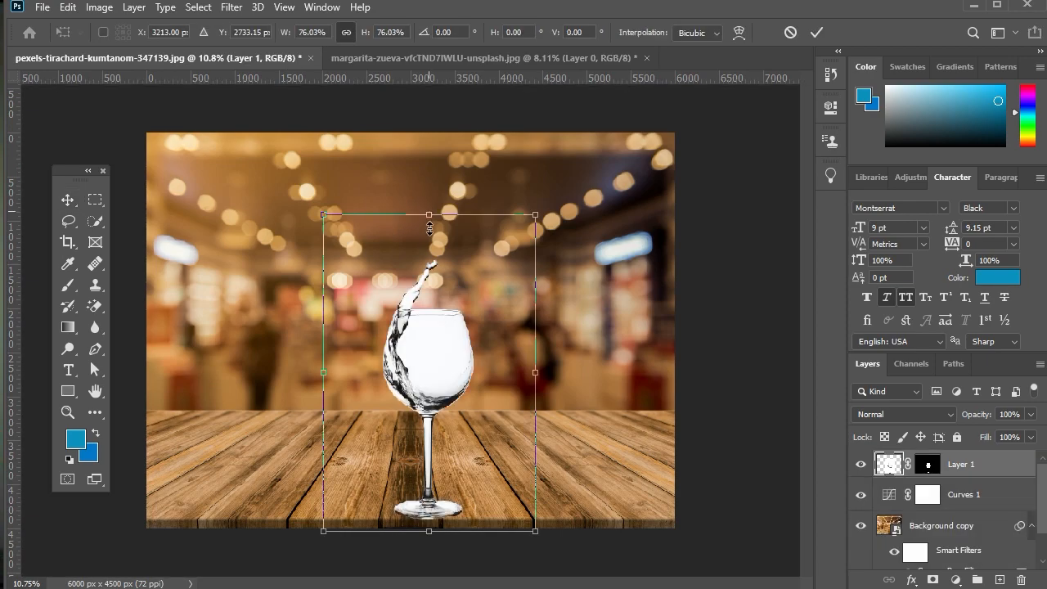
pyautogui.moveTo(430, 229); pyautogui.dragTo(429, 295)
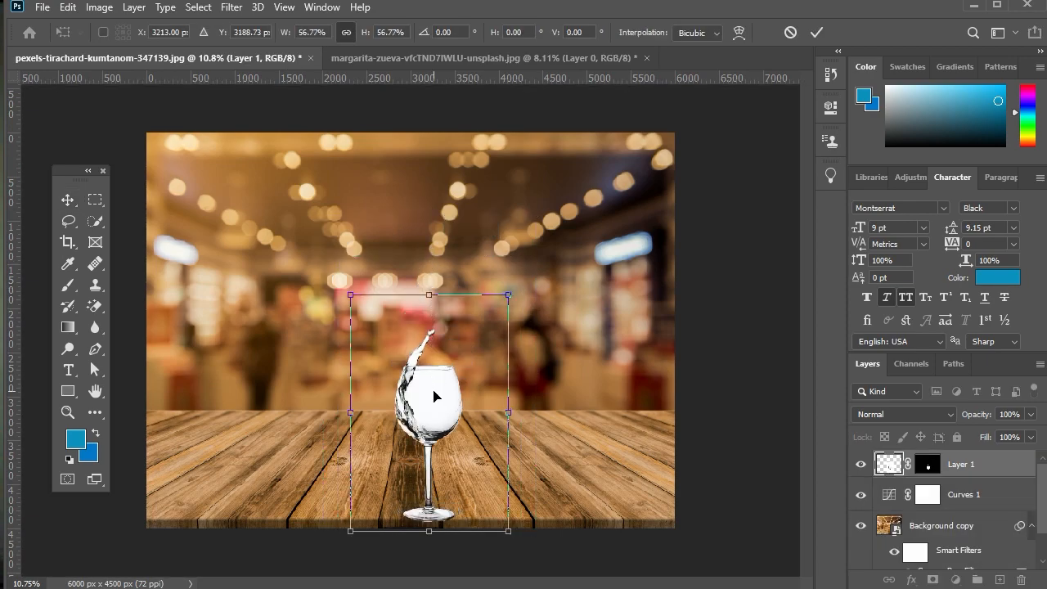
pyautogui.moveTo(433, 396); pyautogui.dragTo(379, 342)
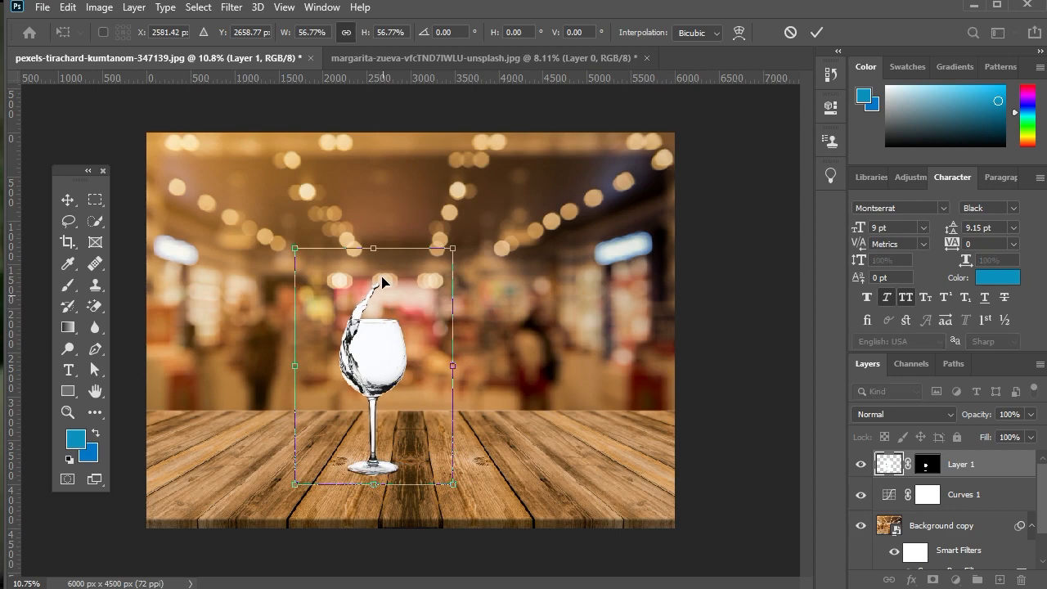
pyautogui.moveTo(375, 252); pyautogui.dragTo(375, 244)
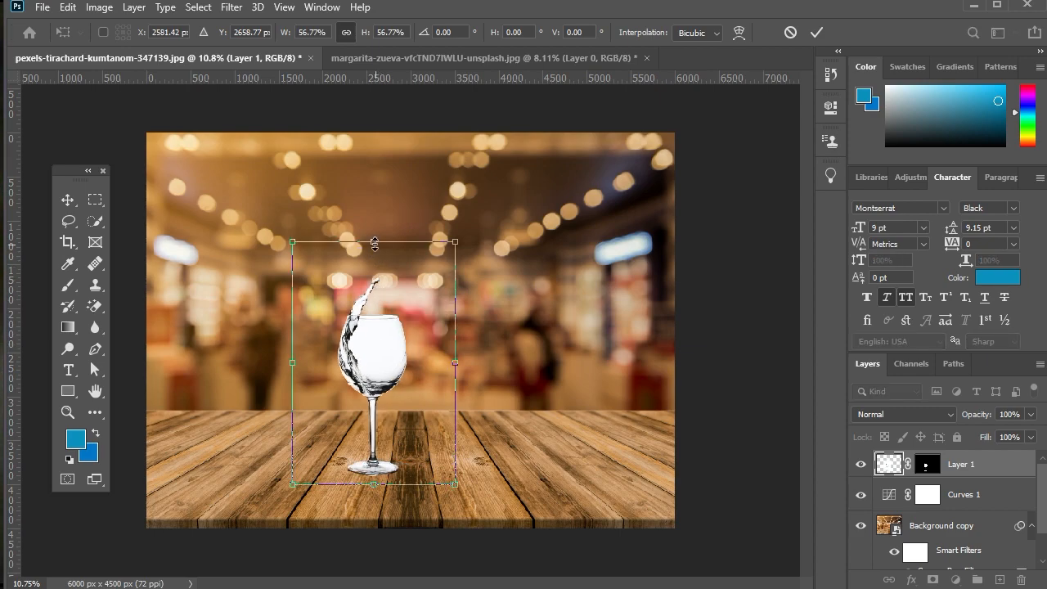
pyautogui.press('Return')
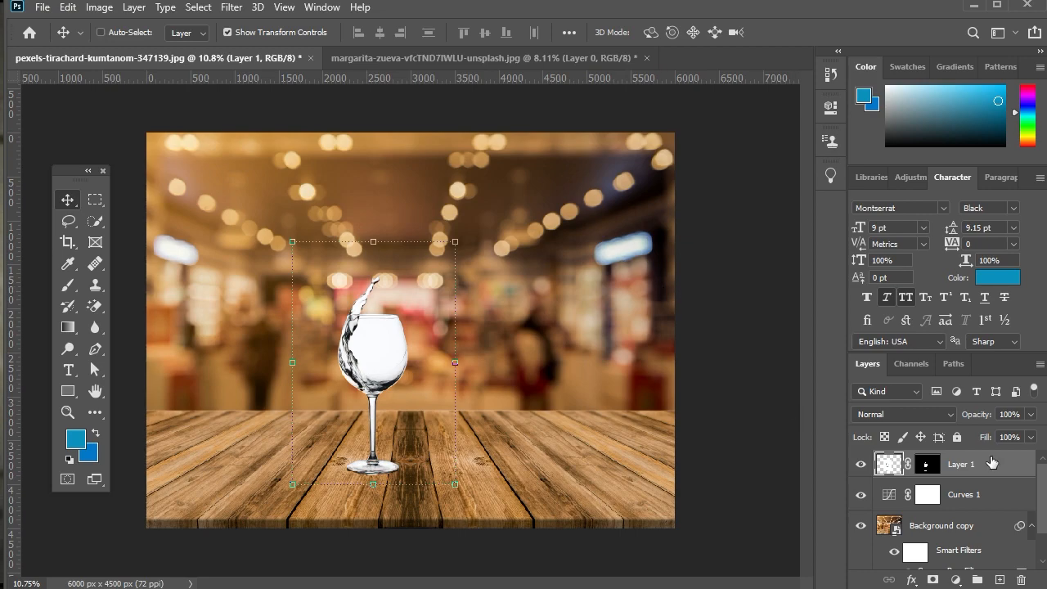
# Duplicate the wine glass layer three times and set the original Layer 1's blend mode to Multiply.
pyautogui.hotkey('ctrl', 'j')
pyautogui.hotkey('ctrl', 'j')
pyautogui.hotkey('ctrl', 'j')
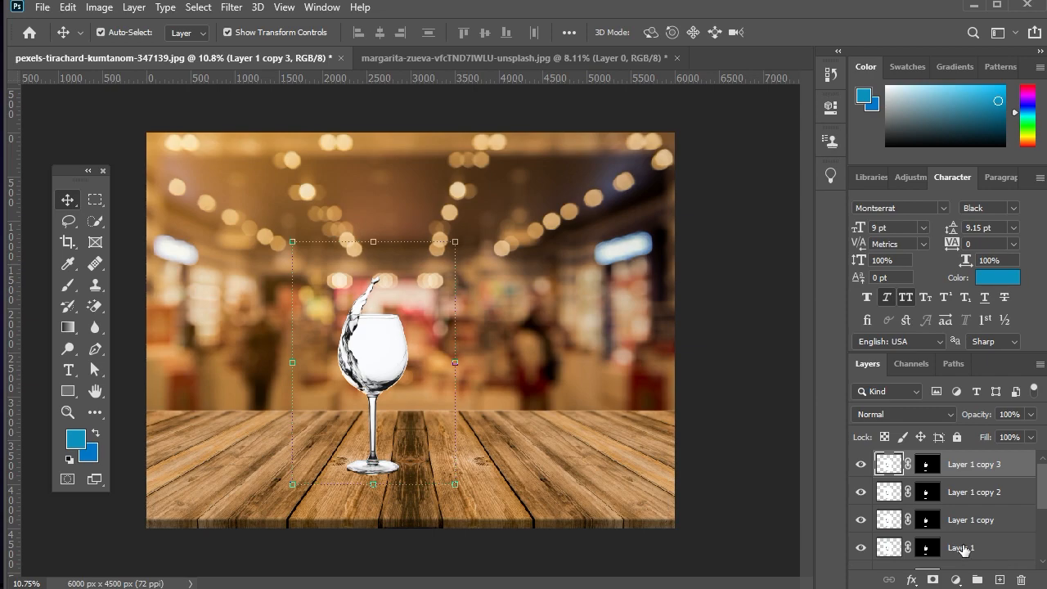
pyautogui.click(963, 548)
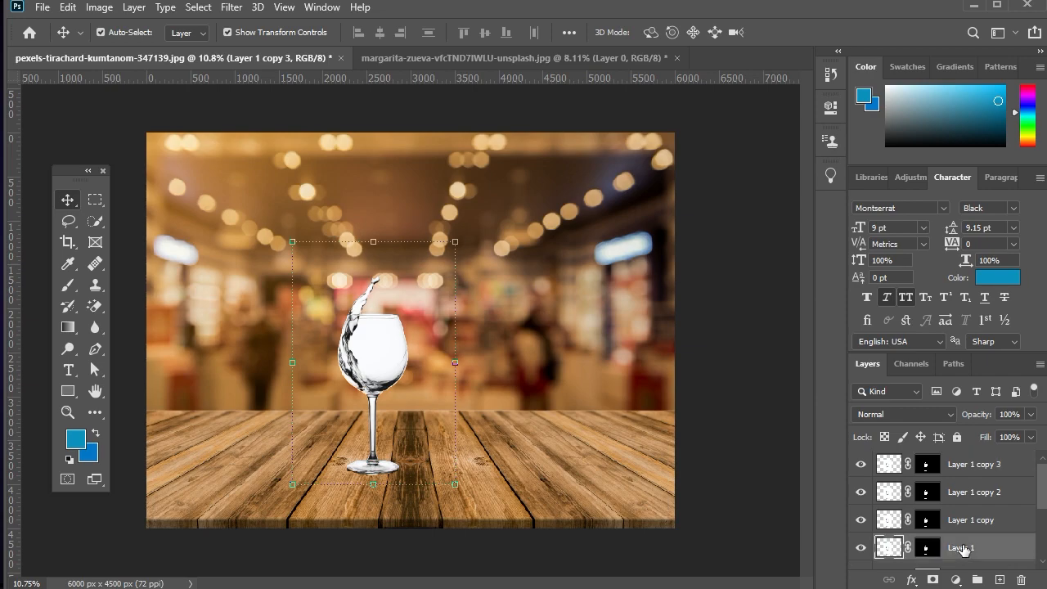
pyautogui.click(908, 415)
pyautogui.click(892, 346)
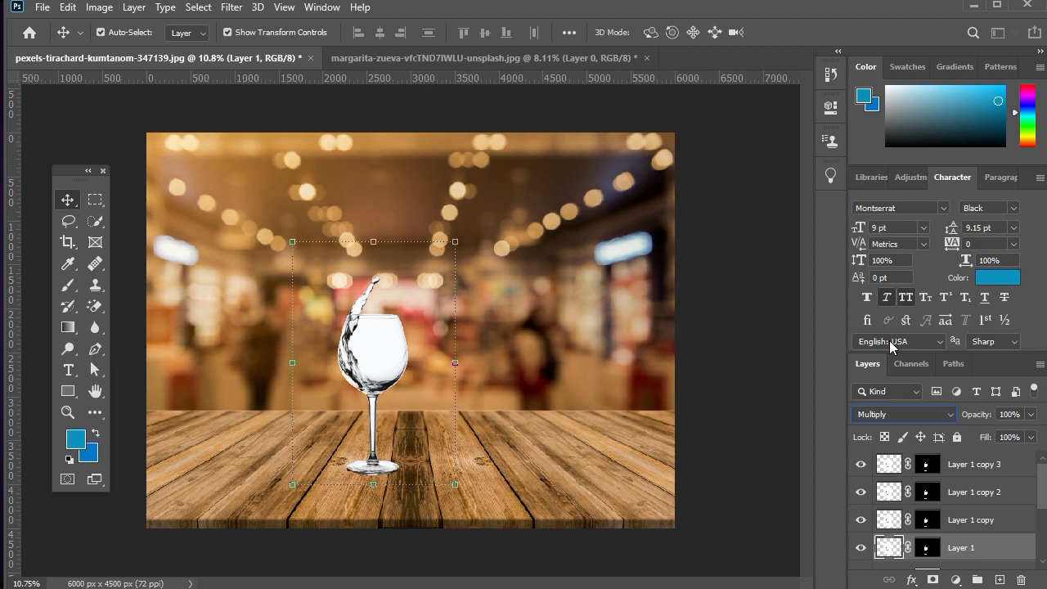
# Set Layer 1 copy to Multiply blend mode at 50% opacity.
pyautogui.hotkey('alt', ']')
pyautogui.click(916, 415)
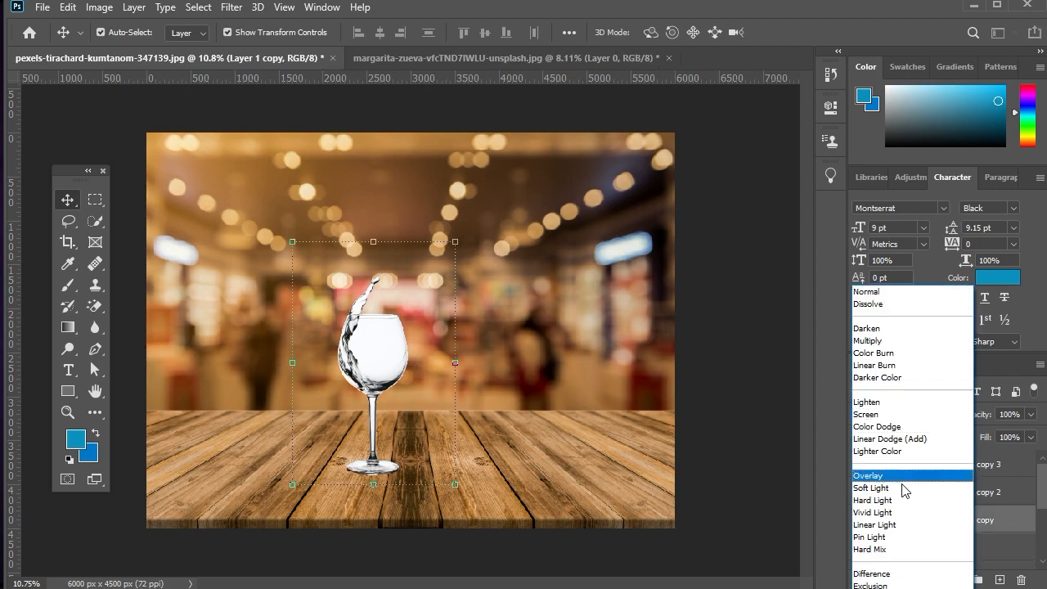
pyautogui.click(882, 344)
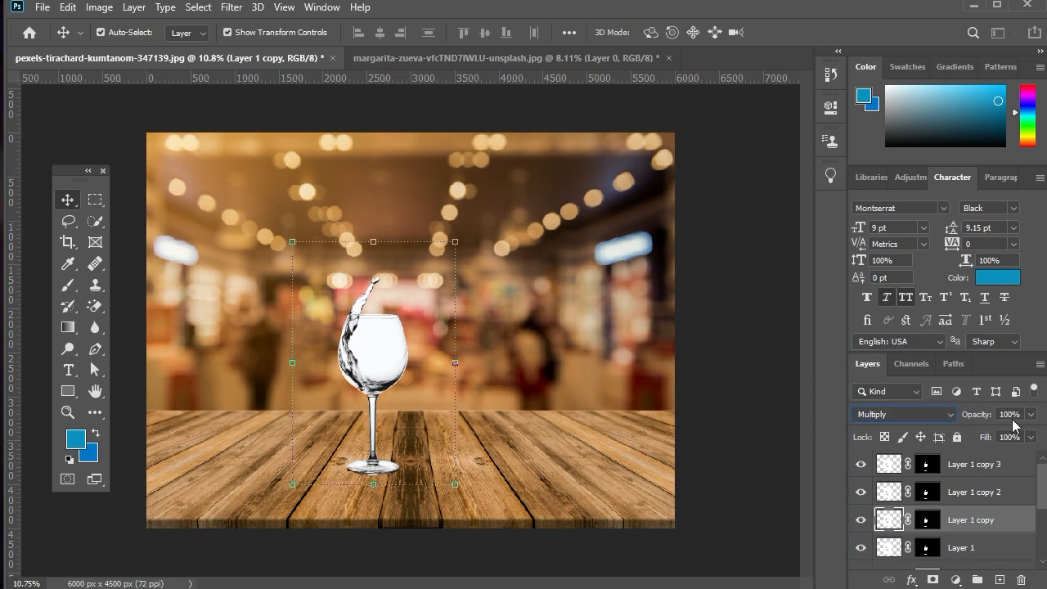
pyautogui.click(1006, 414)
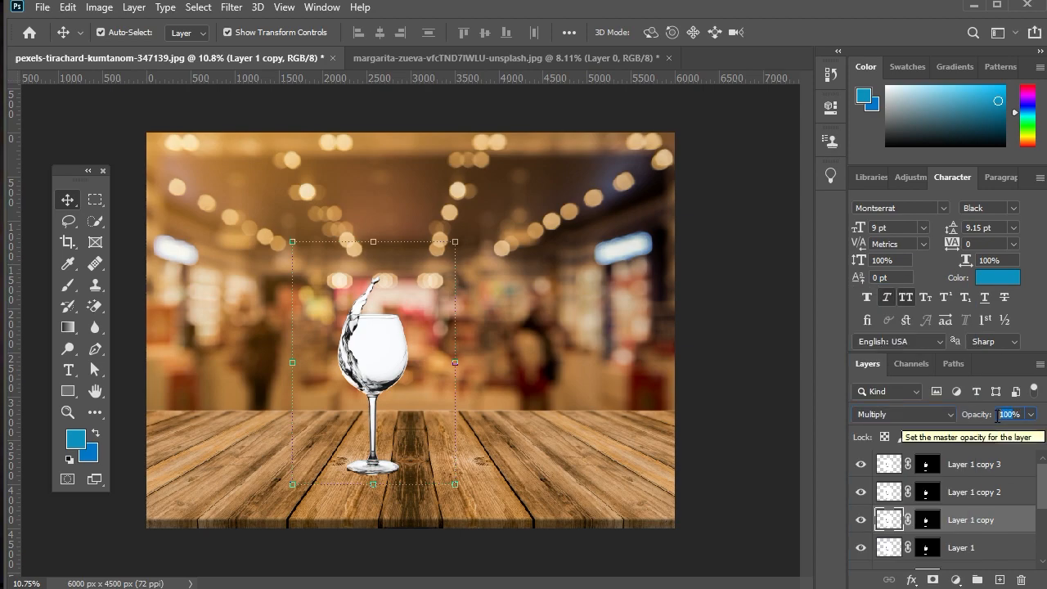
pyautogui.write('50')
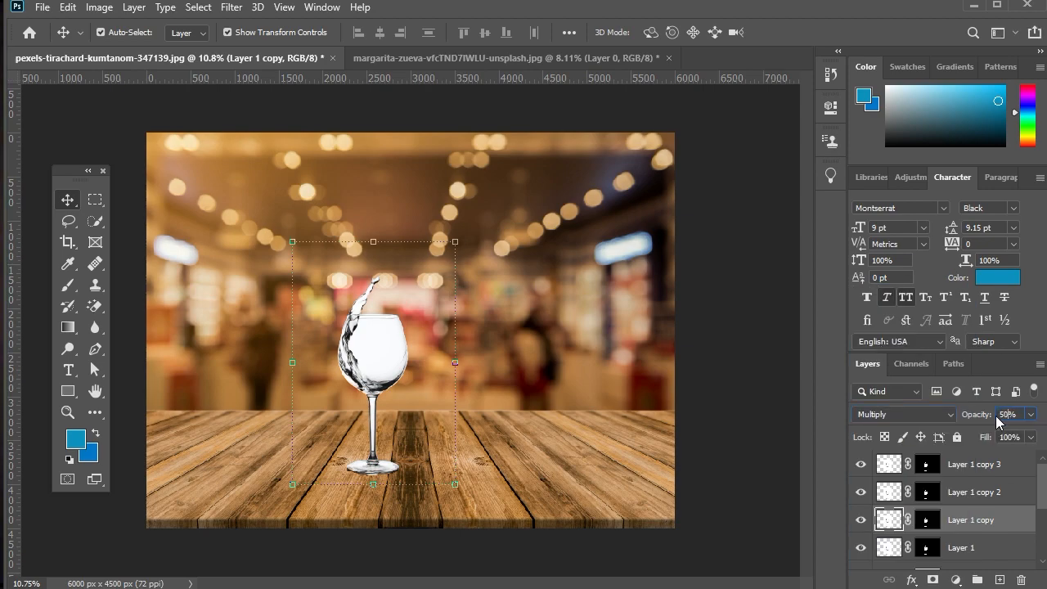
# Set Layer 1 copy 2 to Luminosity blend mode at 50% opacity.
pyautogui.click(989, 496)
pyautogui.click(919, 415)
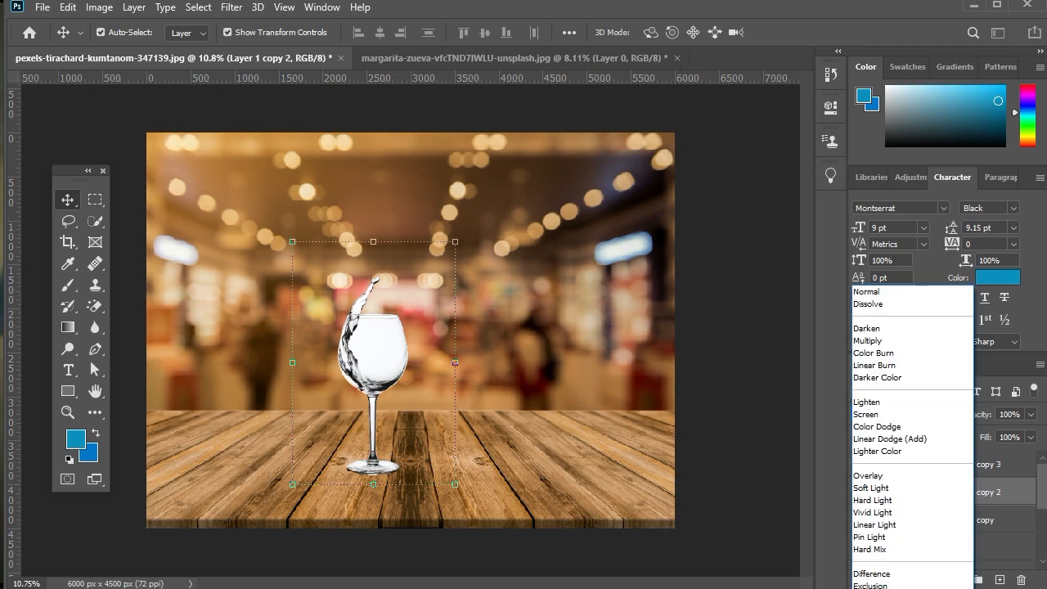
pyautogui.click(897, 554)
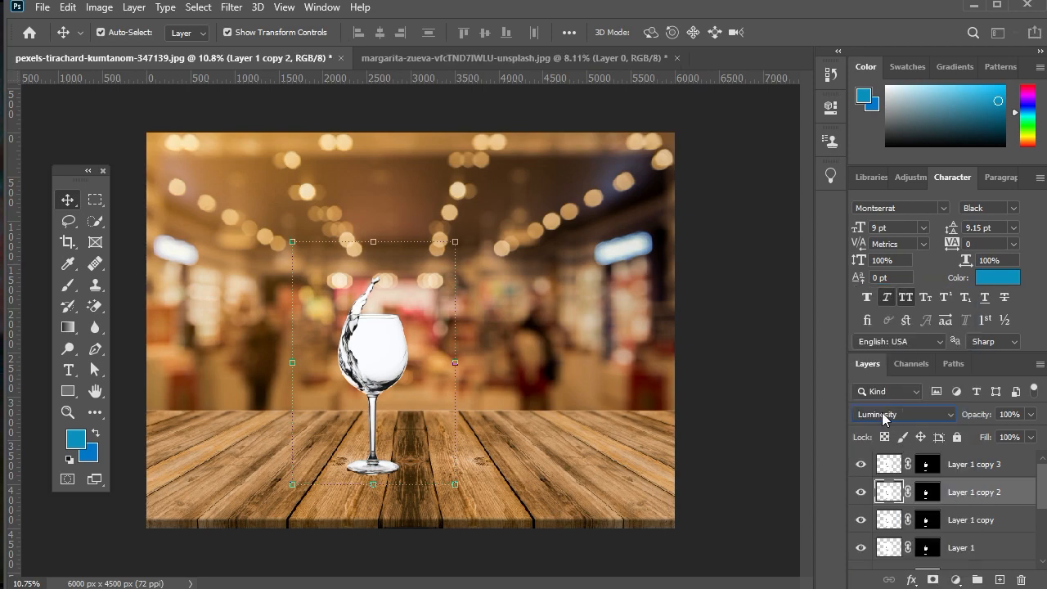
pyautogui.click(1006, 415)
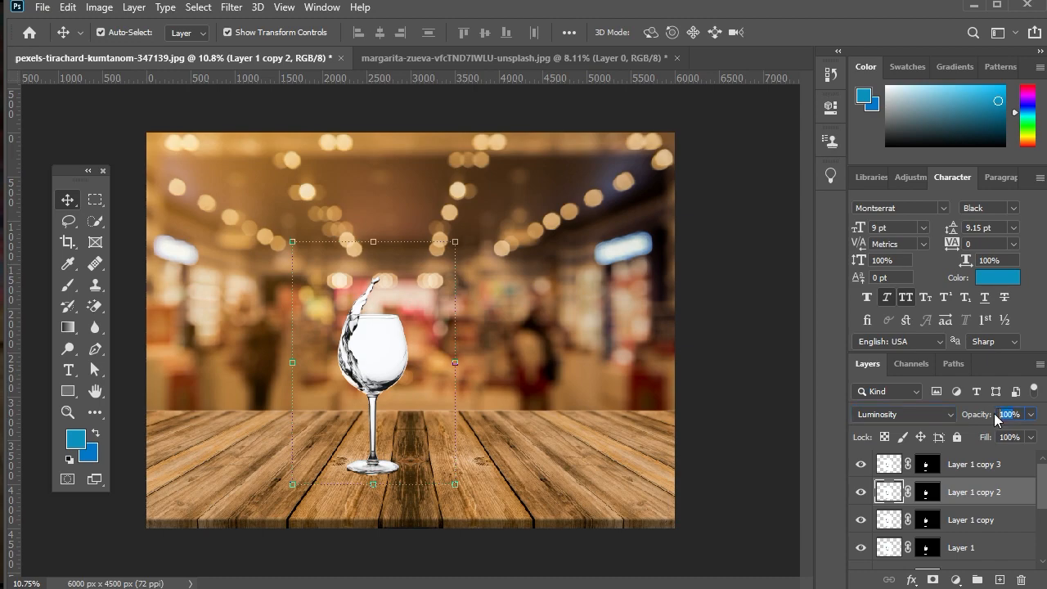
pyautogui.write('50')
pyautogui.press('Return')
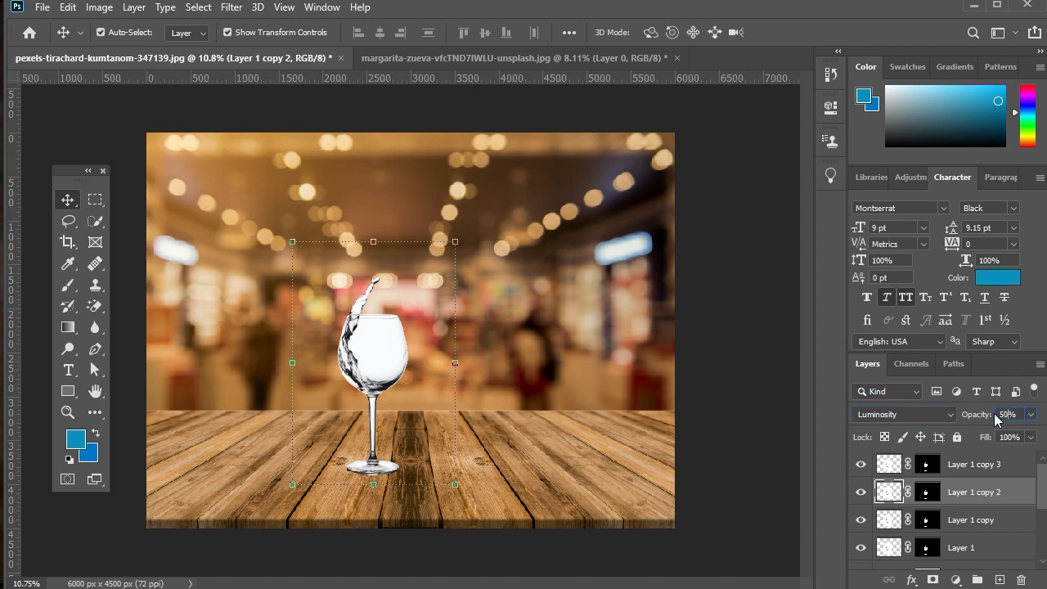
# Set Layer 1 copy 3 to Soft Light blend mode at 50% opacity.
pyautogui.click(974, 464)
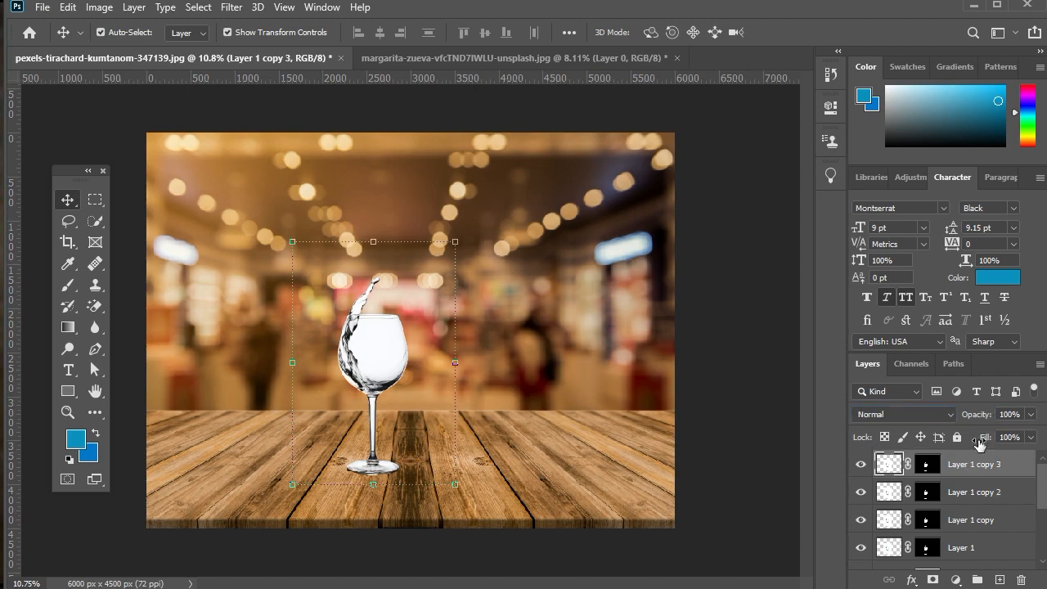
pyautogui.click(943, 415)
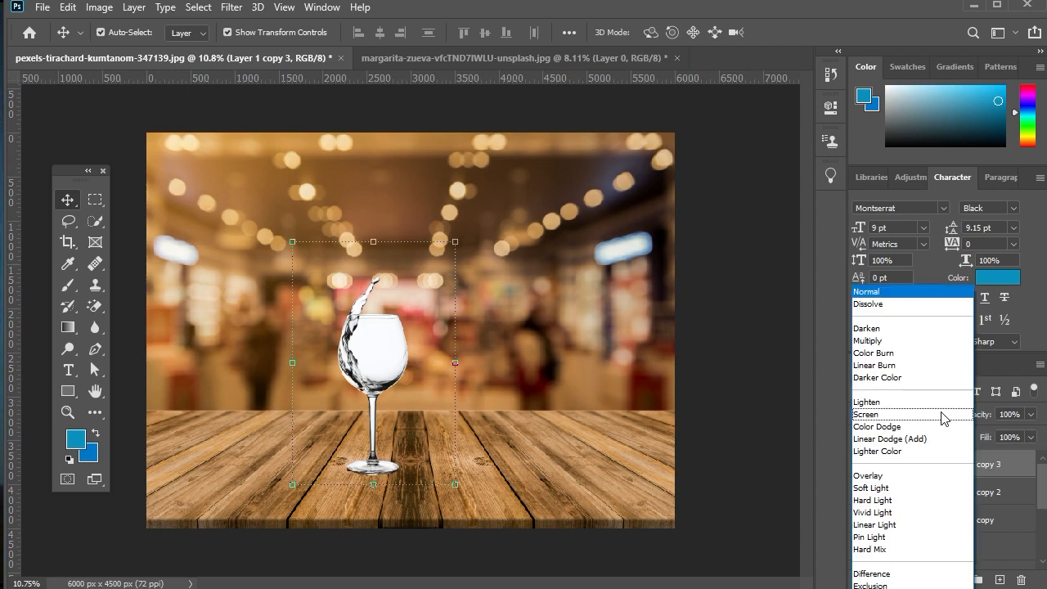
pyautogui.click(908, 488)
pyautogui.click(1011, 414)
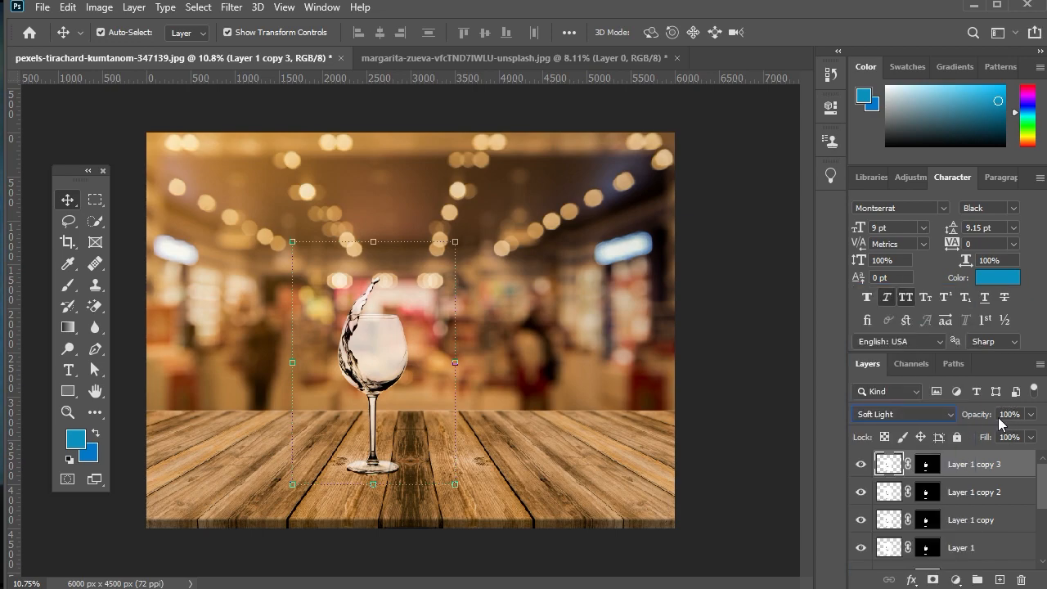
pyautogui.write('50')
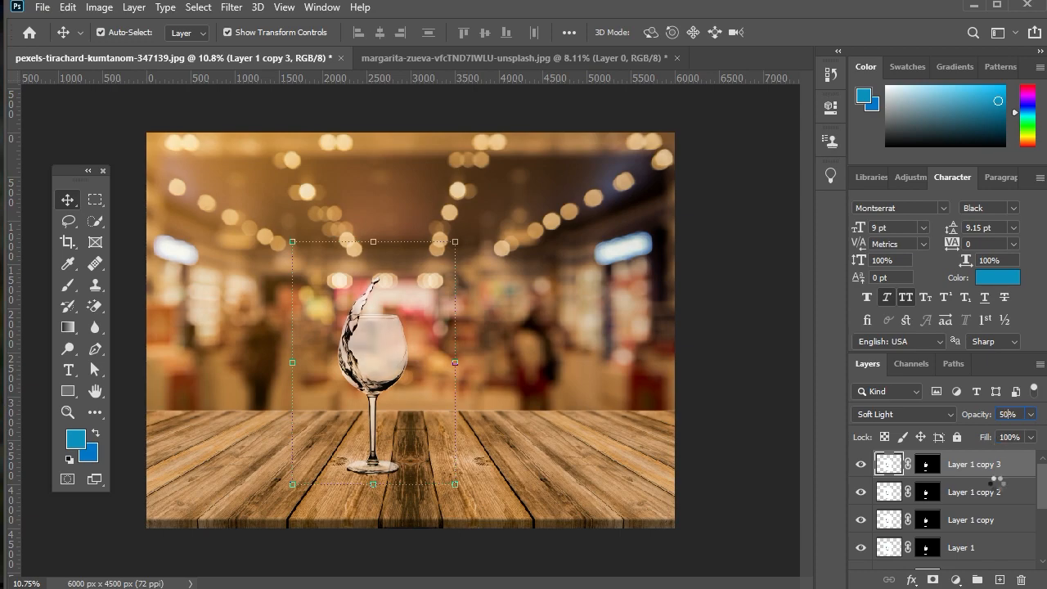
pyautogui.press('Return')
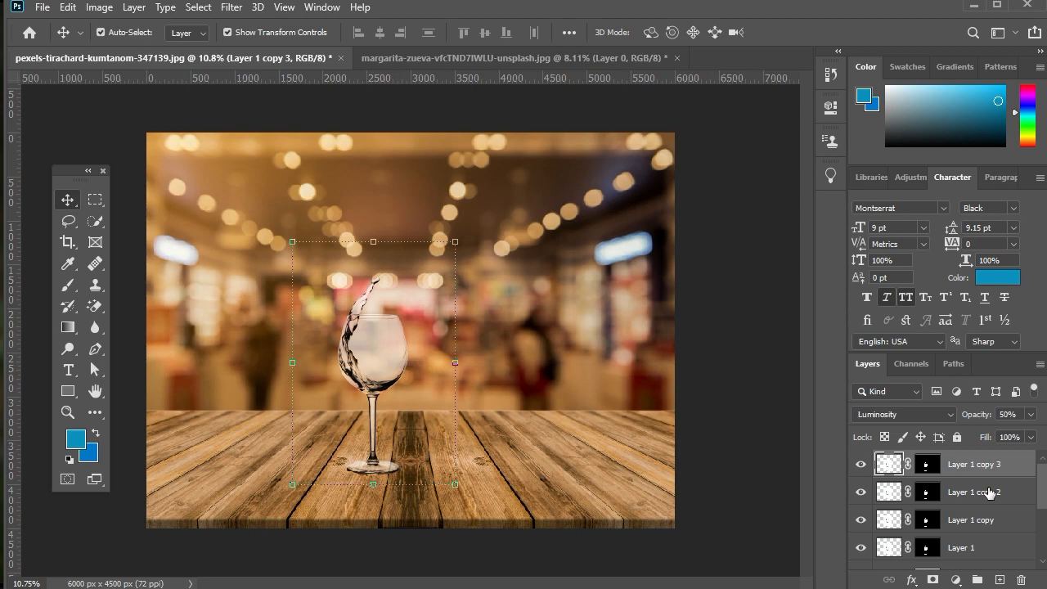
# Adjust Blend If for the underlying layer of Layer 1 copy 2, splitting the black sliders to 0/224 and the white sliders to 251/255.
pyautogui.click(988, 492)
pyautogui.click(913, 579)
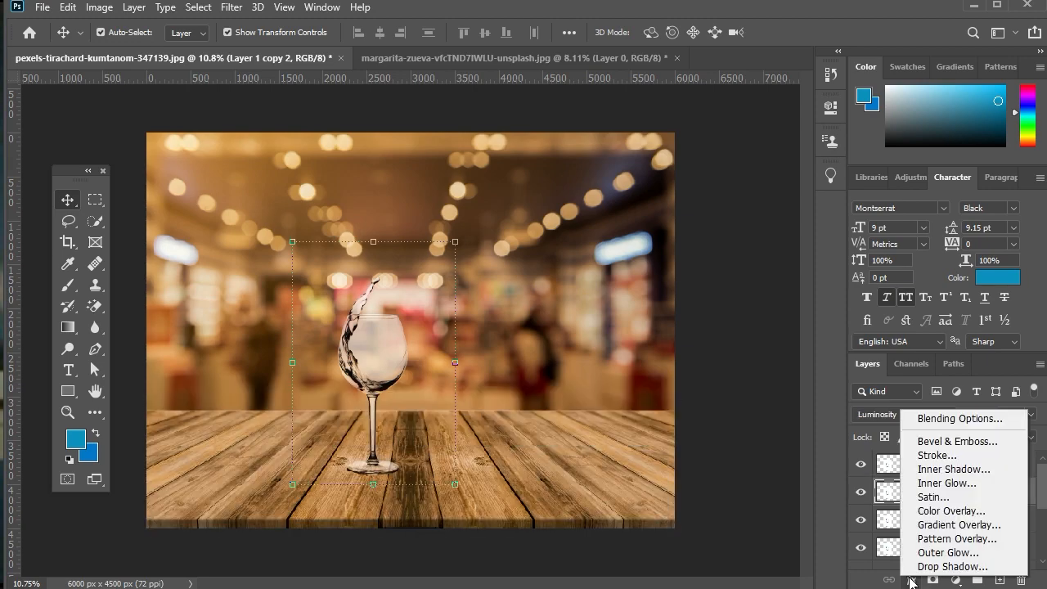
pyautogui.click(940, 415)
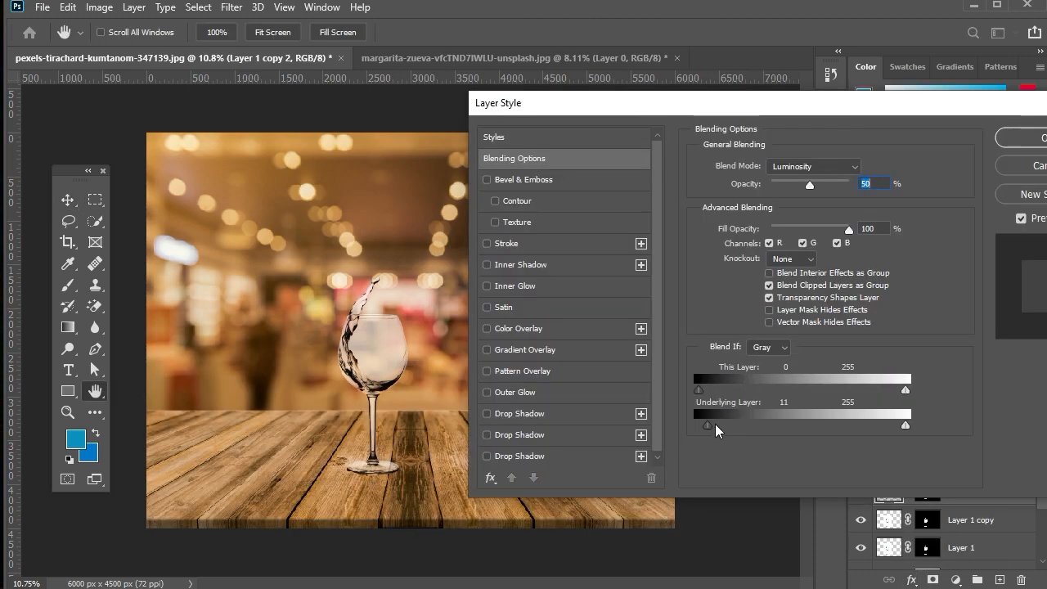
pyautogui.moveTo(715, 424); pyautogui.dragTo(843, 424)
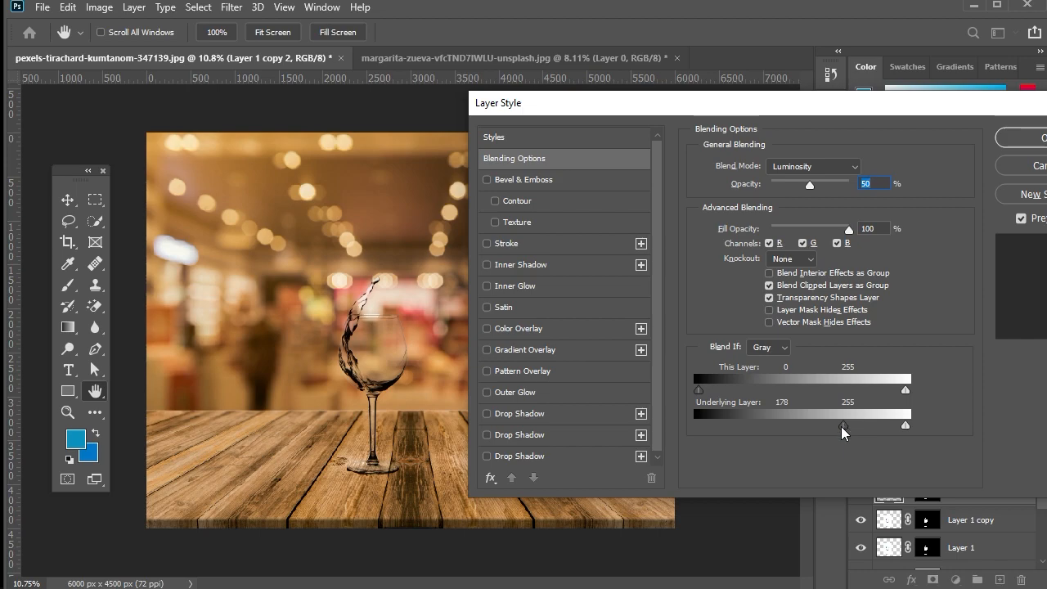
pyautogui.moveTo(841, 426); pyautogui.dragTo(696, 424)
pyautogui.moveTo(845, 424); pyautogui.dragTo(856, 425)
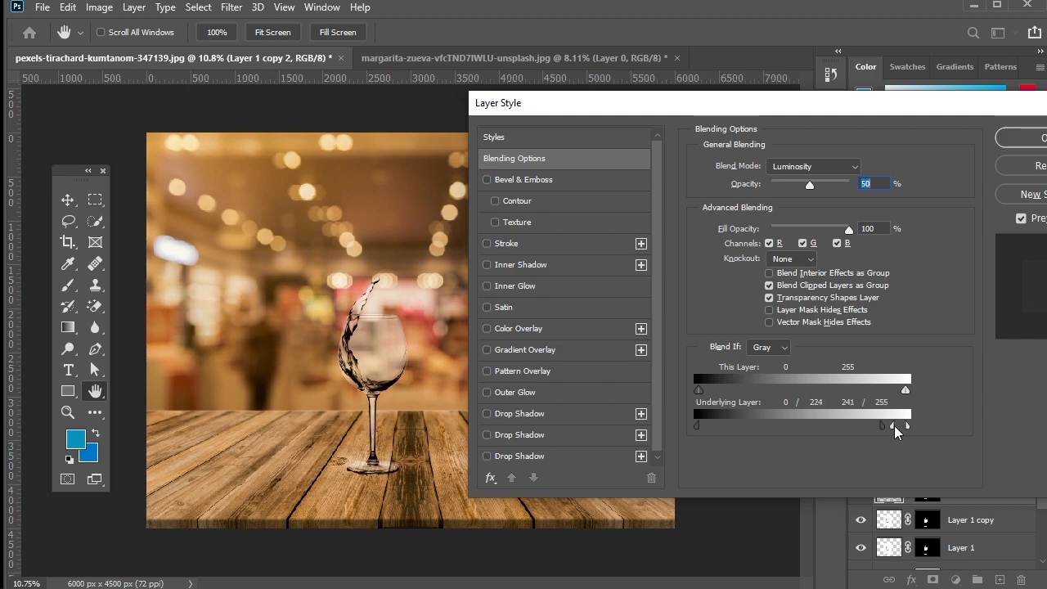
pyautogui.moveTo(896, 431); pyautogui.dragTo(843, 431)
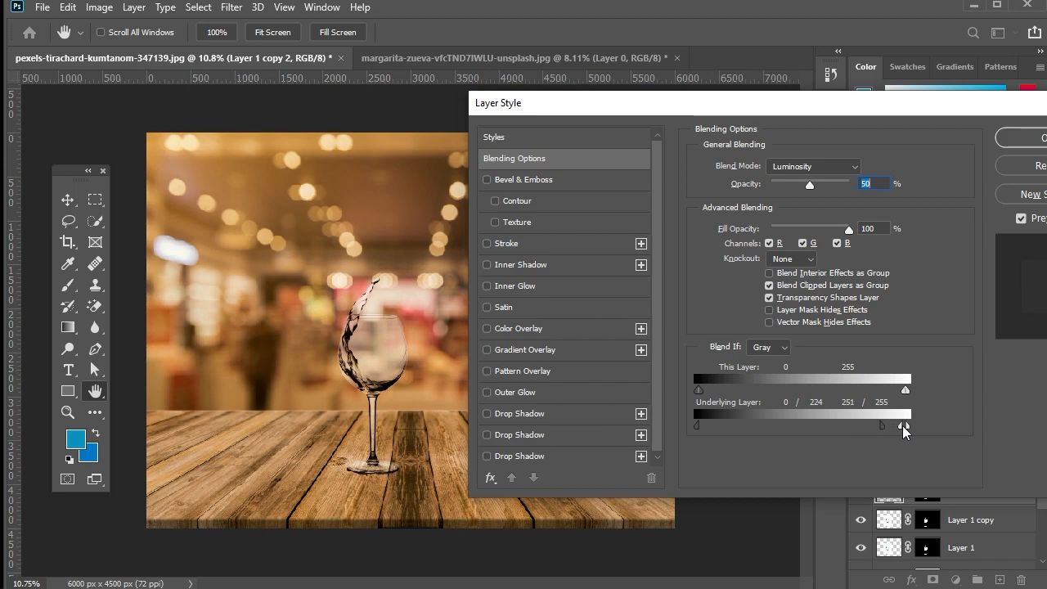
pyautogui.click(1008, 145)
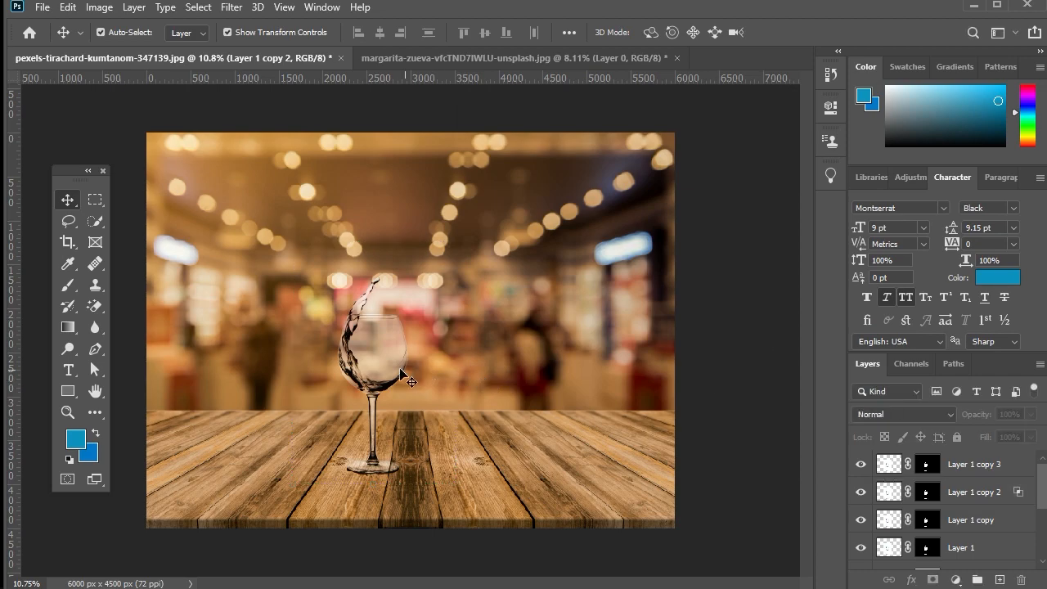
# Open the green Ferrari Perlé bottle photo as a separate document.
pyautogui.scroll(-9, 442, 293)
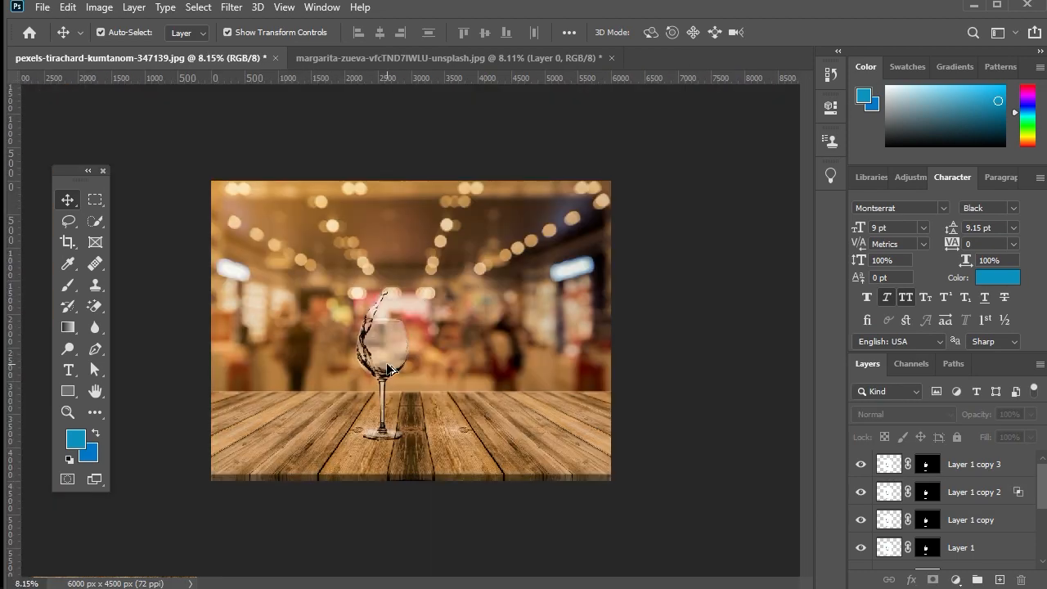
pyautogui.scroll(2, 390, 366)
pyautogui.click(455, 276)
pyautogui.click(763, 401)
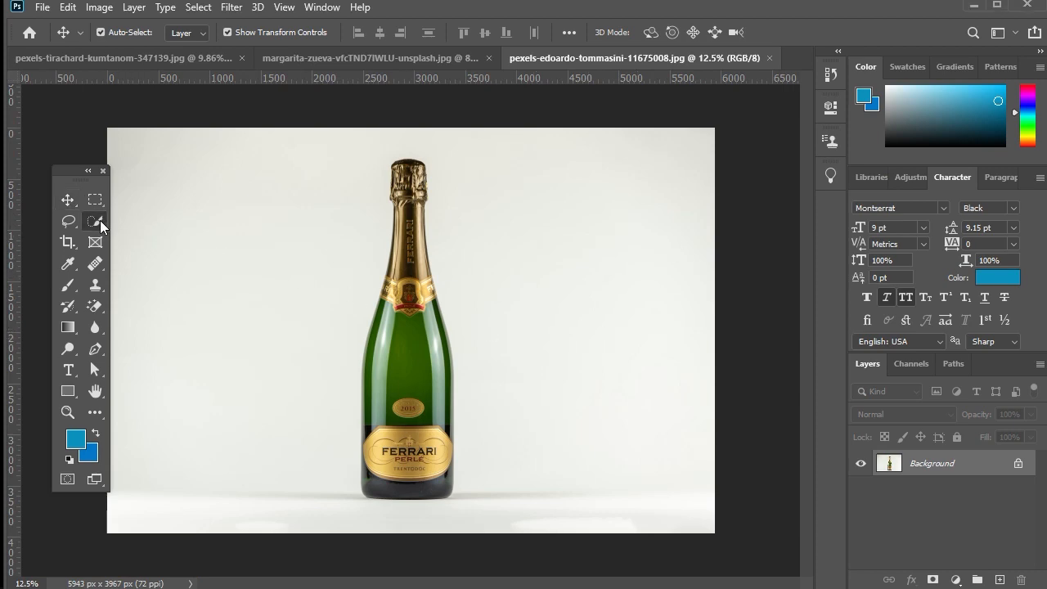
# Select the whole green bottle with the Object Selection tool and mask its layer to that selection.
pyautogui.click(100, 220)
pyautogui.click(139, 218)
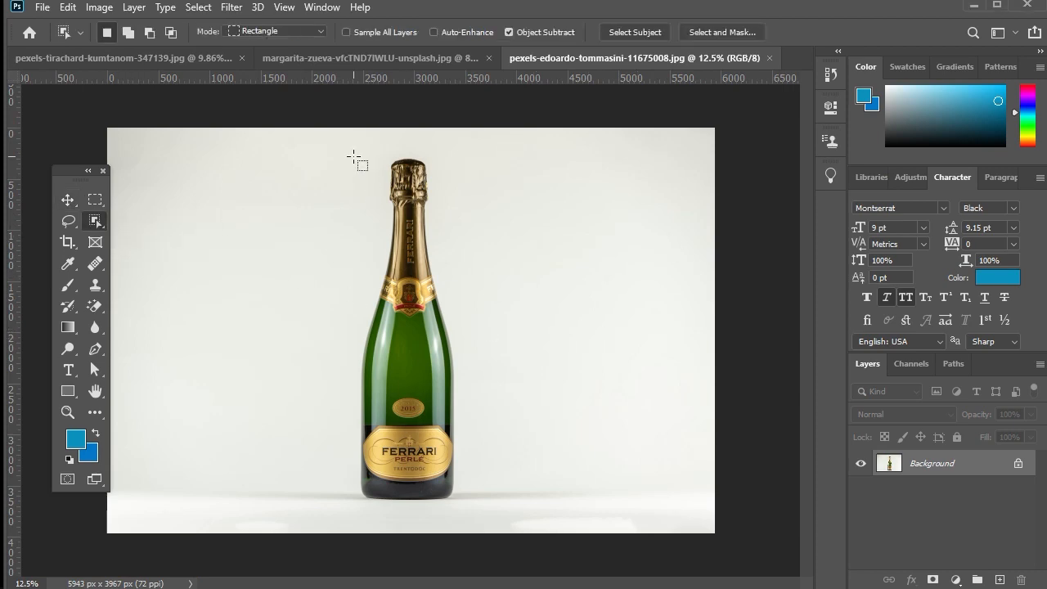
pyautogui.moveTo(353, 156); pyautogui.dragTo(470, 498)
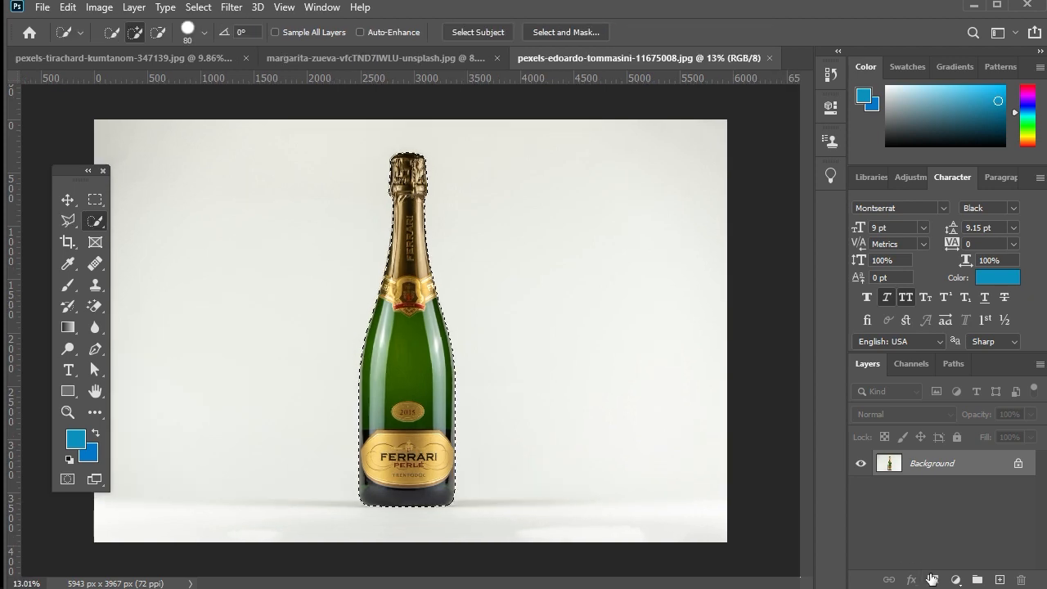
pyautogui.click(933, 579)
# Bring the masked bottle into the shop background document, scale it to 87.30%, and place it on the table overlapping the glass.
pyautogui.click(67, 200)
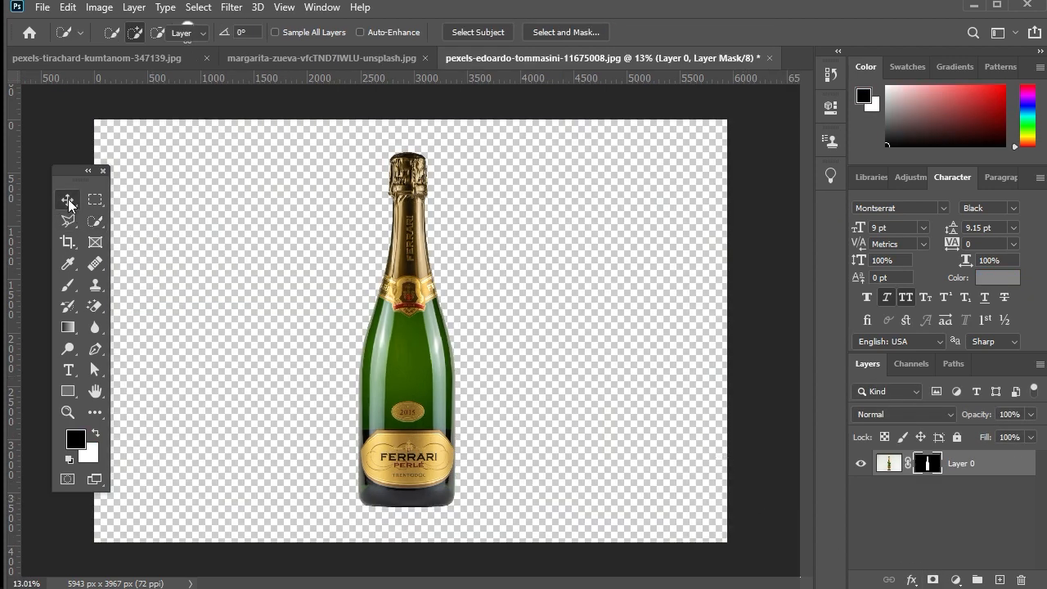
pyautogui.moveTo(411, 360); pyautogui.dragTo(433, 352)
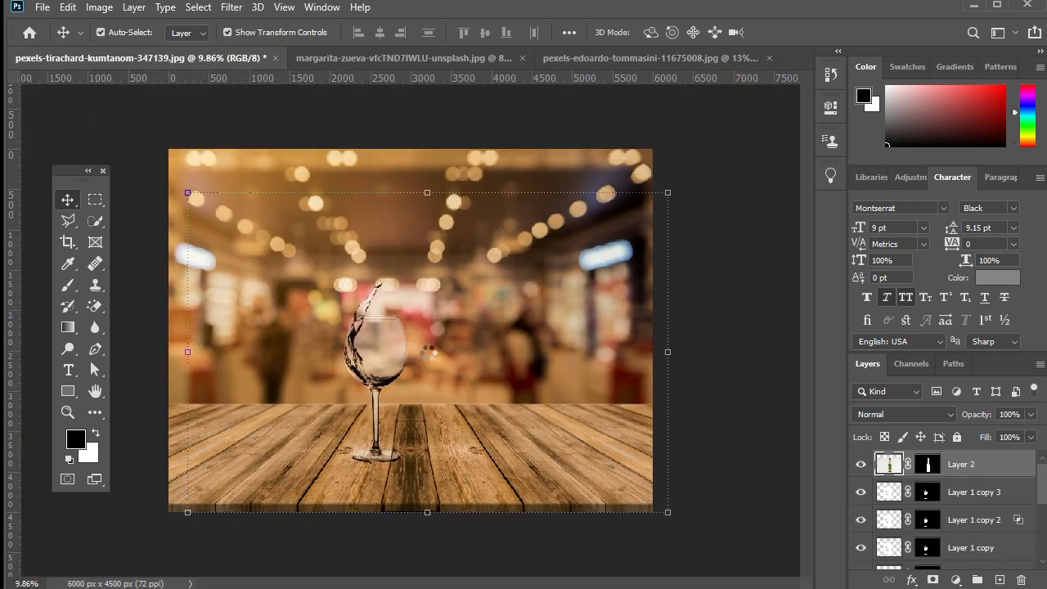
pyautogui.moveTo(425, 512); pyautogui.dragTo(424, 471)
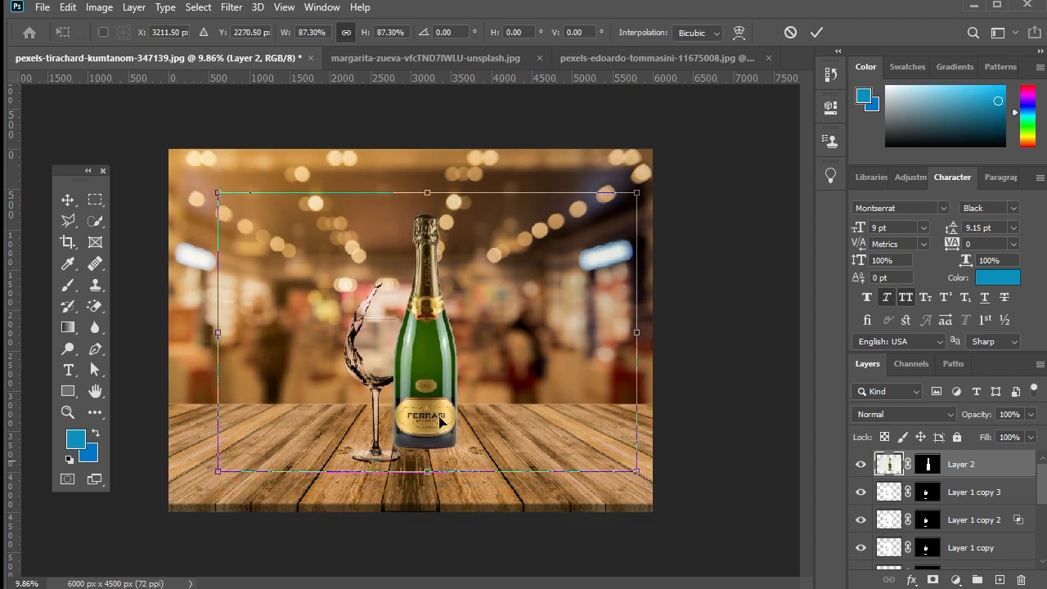
pyautogui.moveTo(437, 398); pyautogui.dragTo(416, 398)
pyautogui.press('Return')
# Group the glass layers from Layer 1 to Layer 1 copy 3 above the bottle layer and adjust the bottle's position behind the glass.
pyautogui.click(973, 492)
pyautogui.scroll(-2, 971, 524)
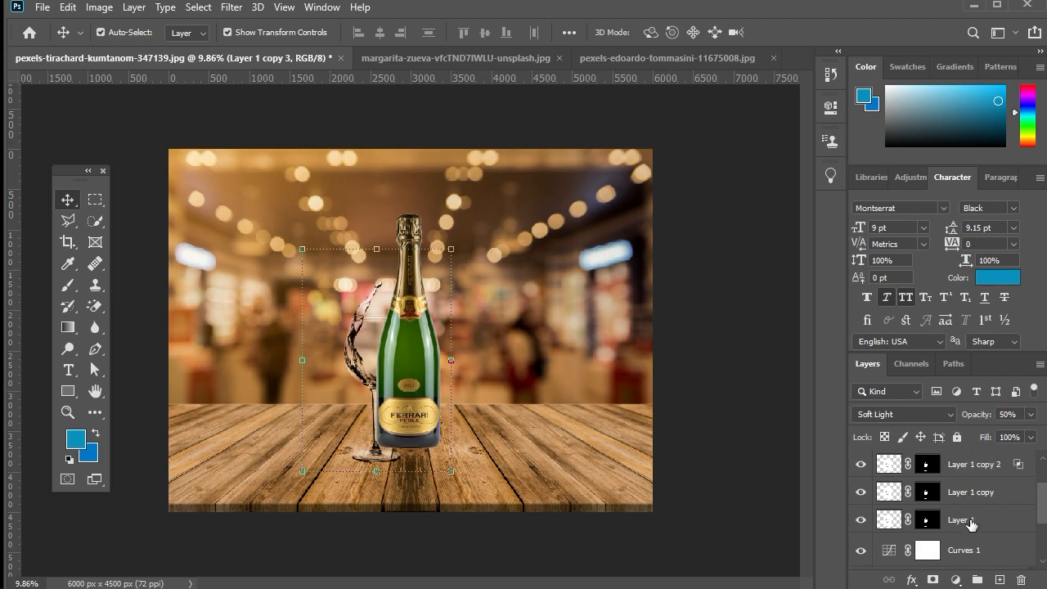
pyautogui.keyDown('shift'); pyautogui.click(972, 522); pyautogui.keyUp('shift')
pyautogui.hotkey('ctrl', 'g')
pyautogui.hotkey('ctrl', ']')
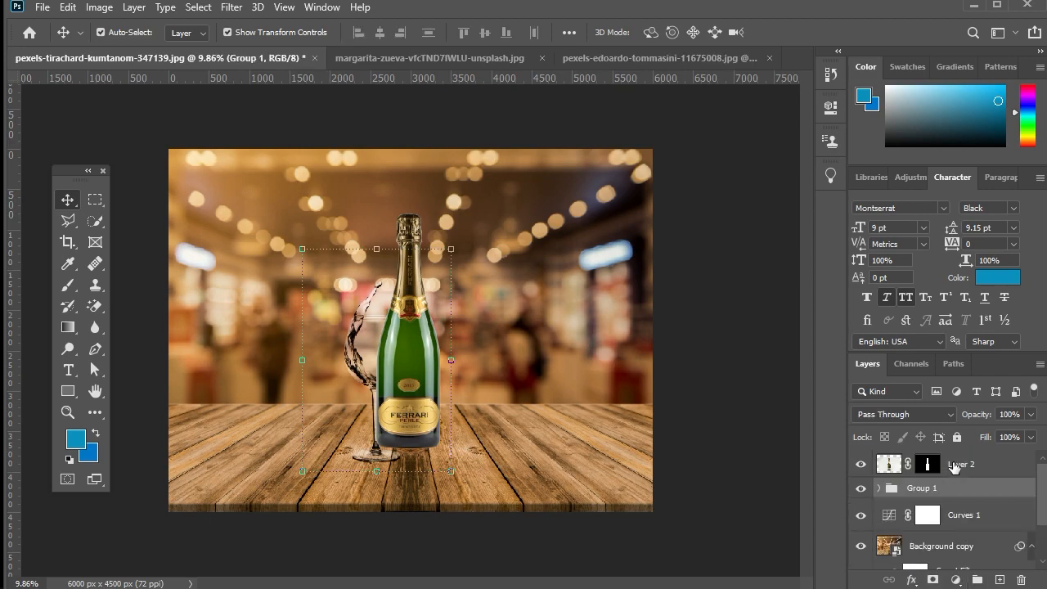
pyautogui.hotkey('ctrl', ']')
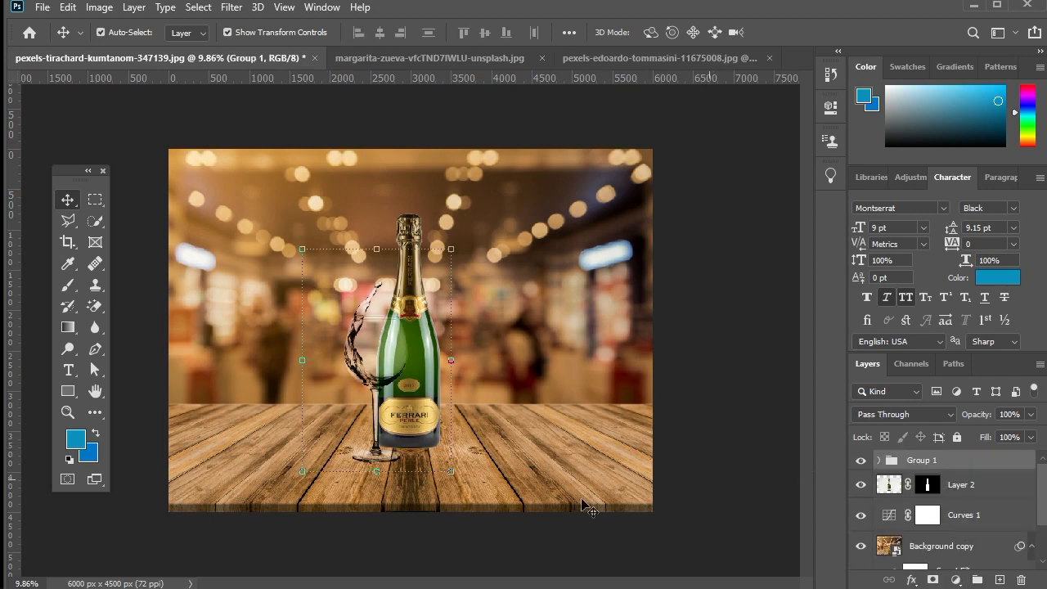
pyautogui.click(427, 413)
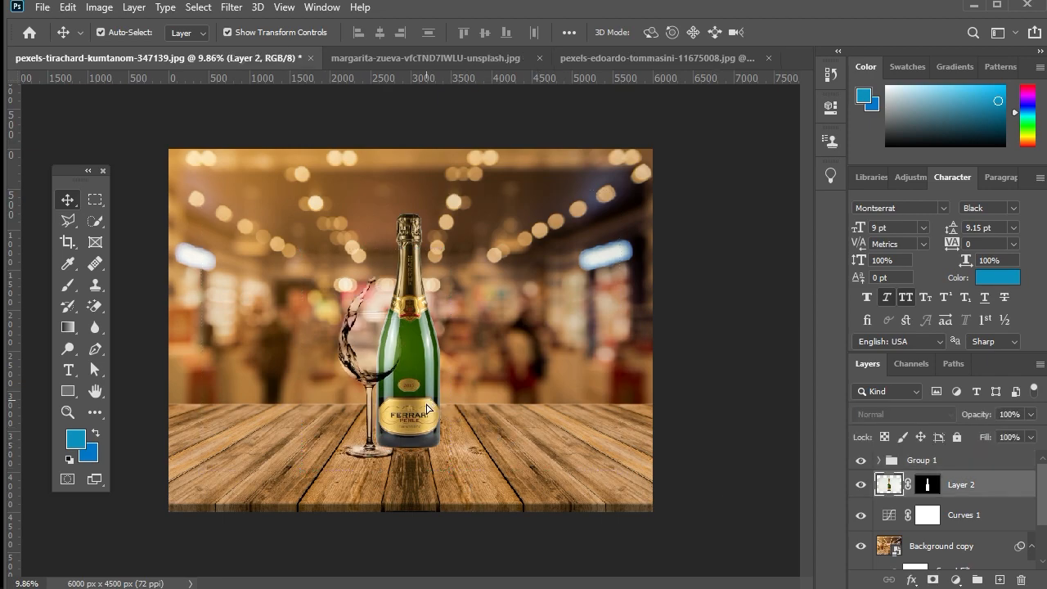
pyautogui.moveTo(427, 411)
pyautogui.mouseDown()
pyautogui.moveTo(428, 420)
pyautogui.moveTo(430, 401)
pyautogui.mouseUp()
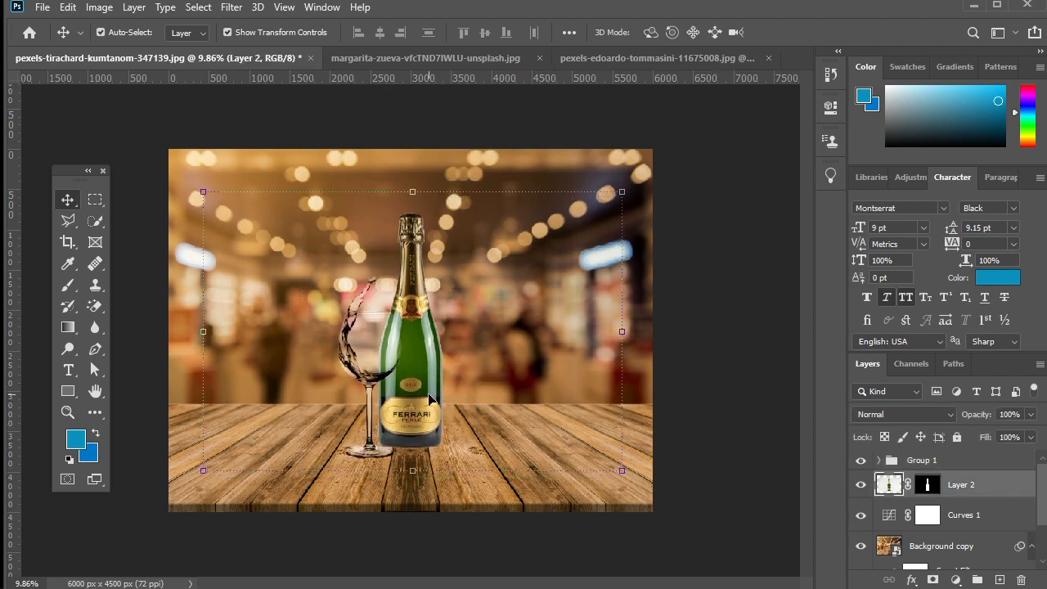
# Add a Levels adjustment clipped to the bottle layer with black input 37 and white input 234.
pyautogui.click(934, 580)
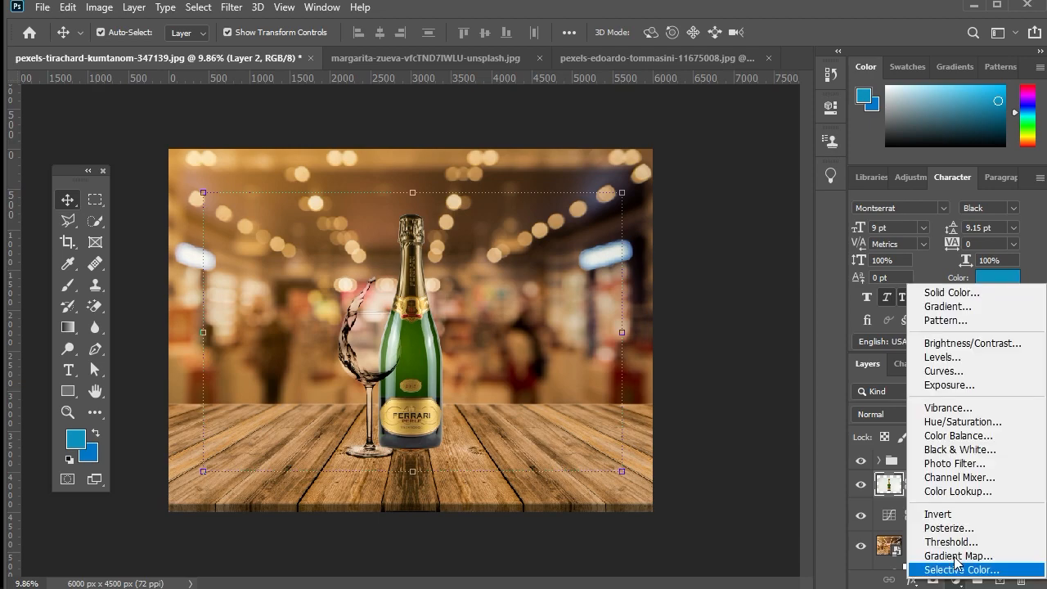
pyautogui.click(929, 355)
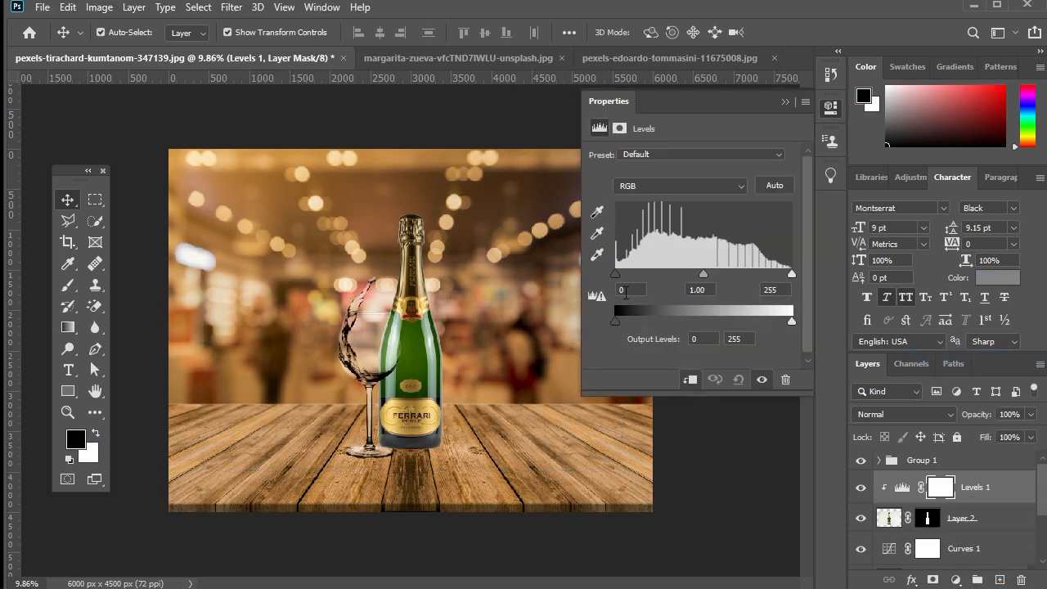
pyautogui.moveTo(616, 274); pyautogui.dragTo(637, 274)
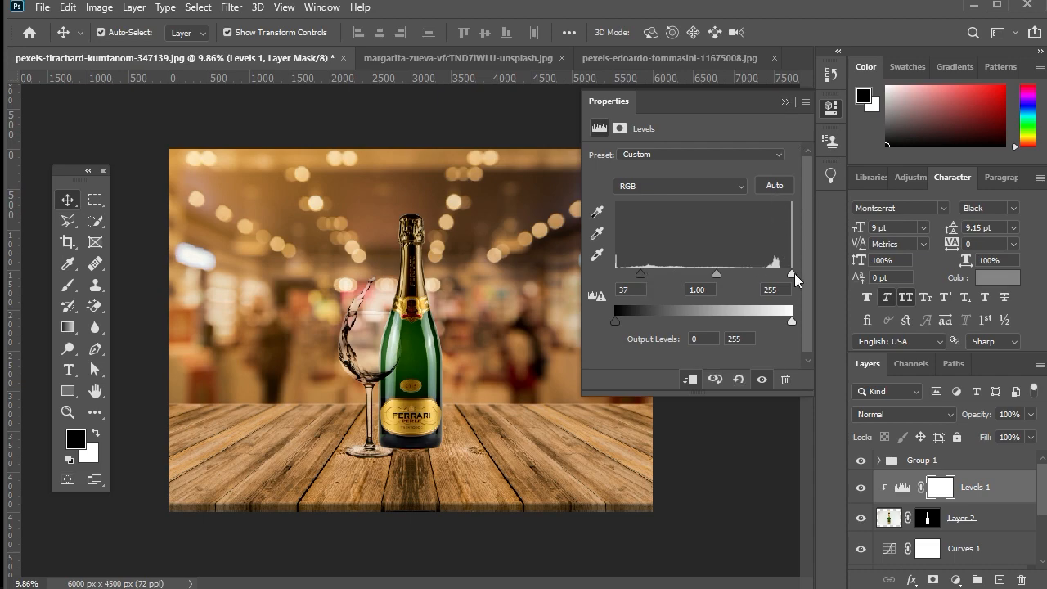
pyautogui.moveTo(795, 274); pyautogui.dragTo(785, 273)
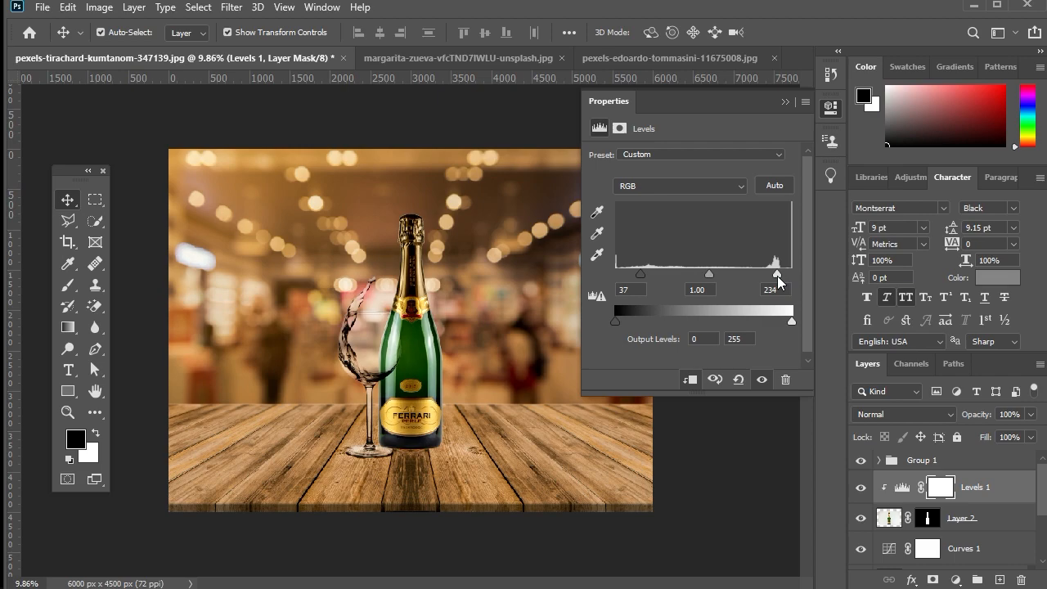
pyautogui.click(785, 104)
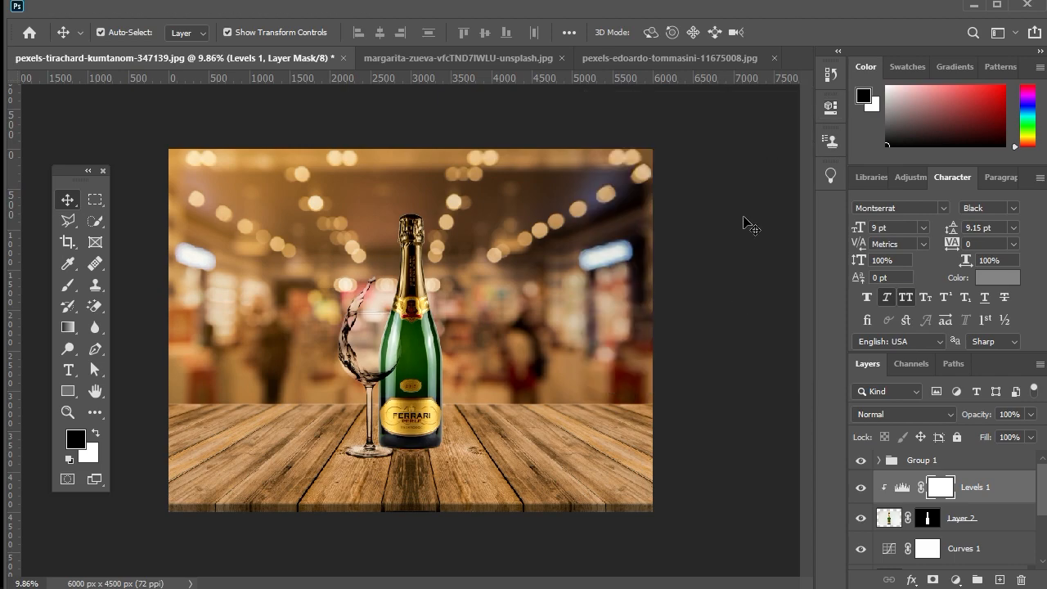
# Nudge the bottle layer straight down until its base sits level with the foot of the glass.
pyautogui.click(434, 401)
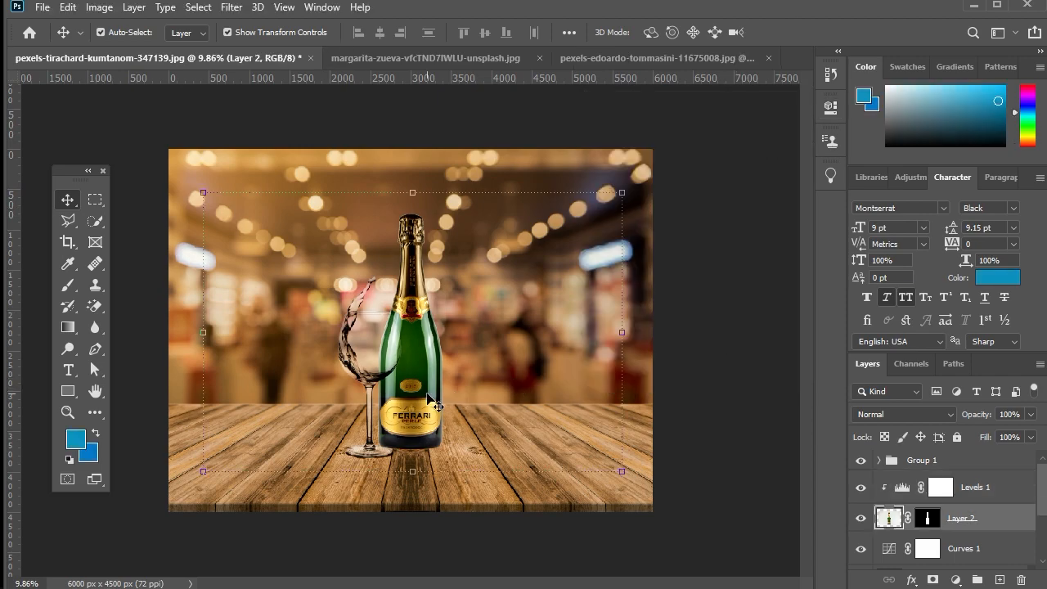
pyautogui.hotkey('shift', 'Down')
pyautogui.hotkey('shift', 'Down')
pyautogui.hotkey('shift', 'Down')
pyautogui.hotkey('shift', 'Down')
pyautogui.hotkey('shift', 'Down')
pyautogui.hotkey('shift', 'Down')
pyautogui.hotkey('shift', 'Down')
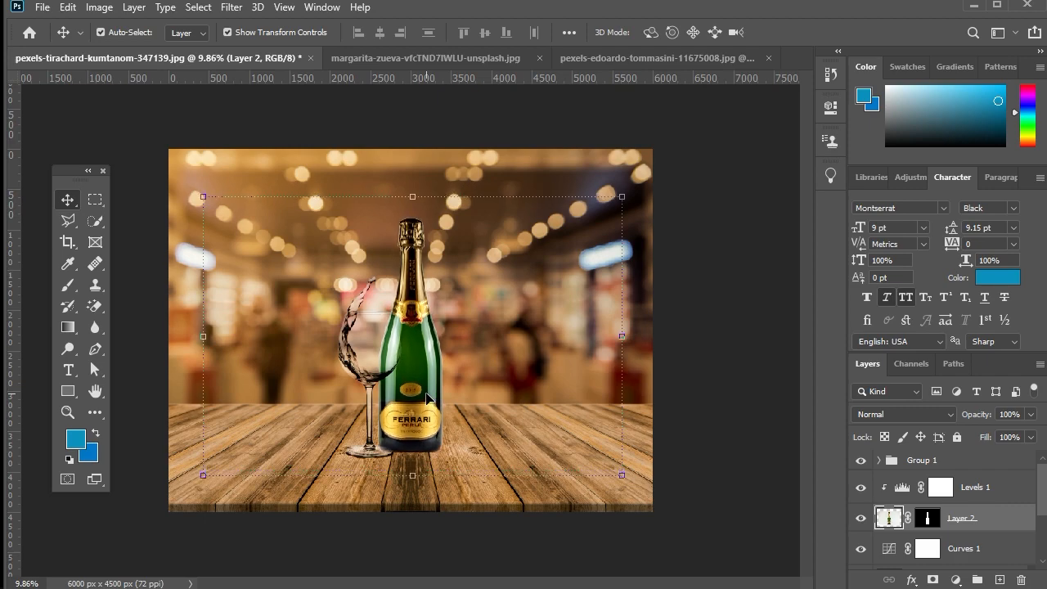
pyautogui.hotkey('shift', 'Down')
pyautogui.hotkey('shift', 'Down')
pyautogui.hotkey('shift', 'Down')
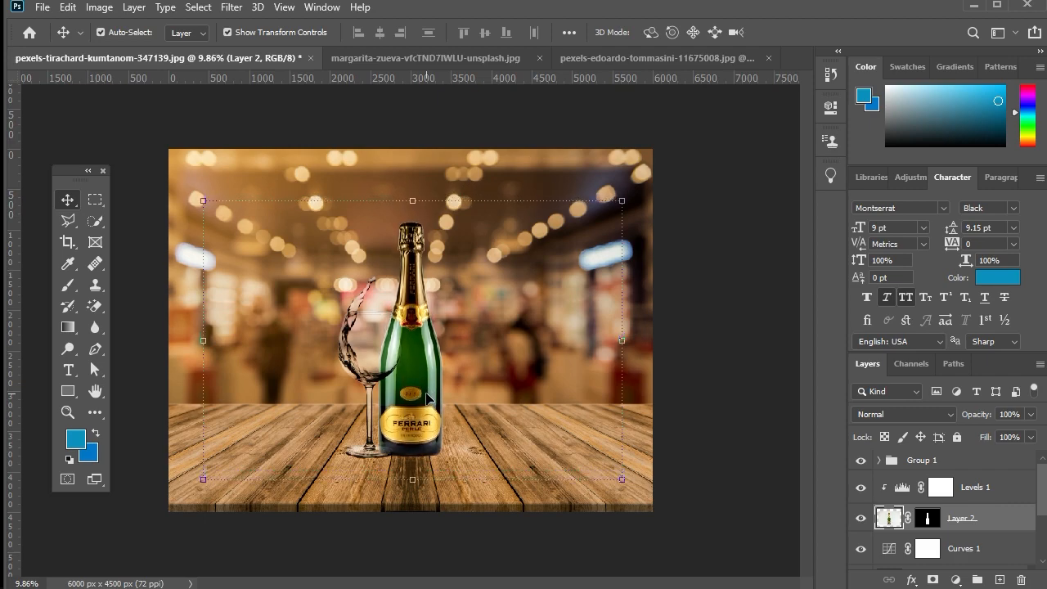
pyautogui.click(738, 443)
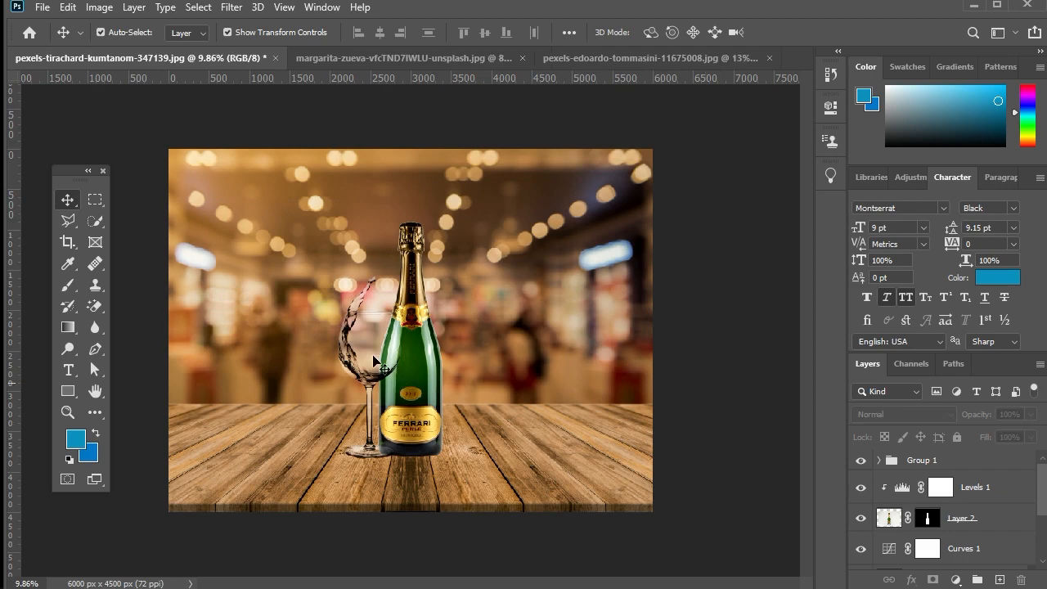
# Set the split black Blend If slider for the underlying layer of Layer 1 copy 2 to 0/113.
pyautogui.click(374, 351)
pyautogui.click(695, 455)
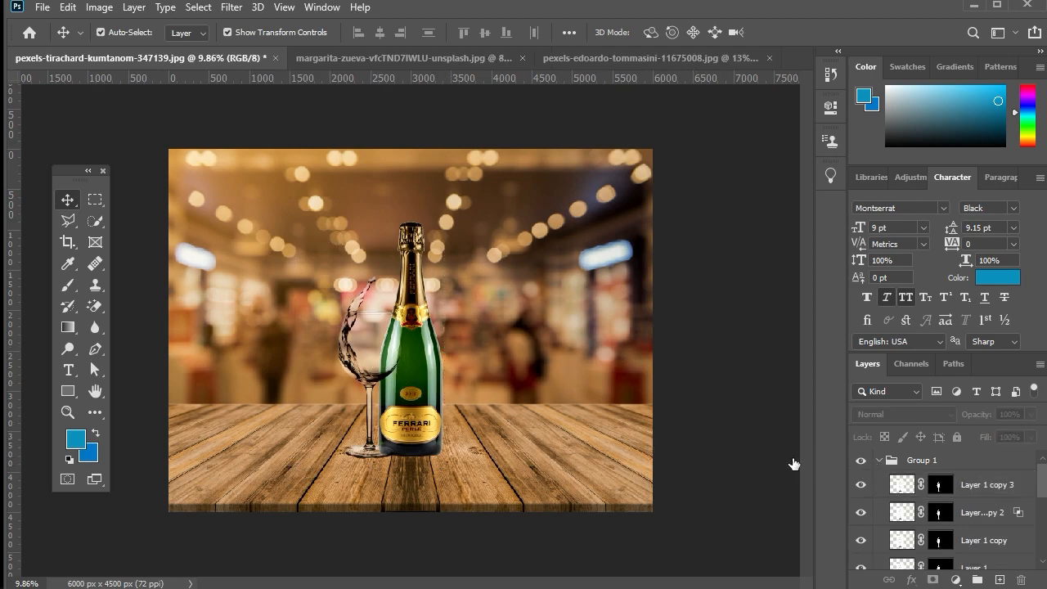
pyautogui.doubleClick(1017, 513)
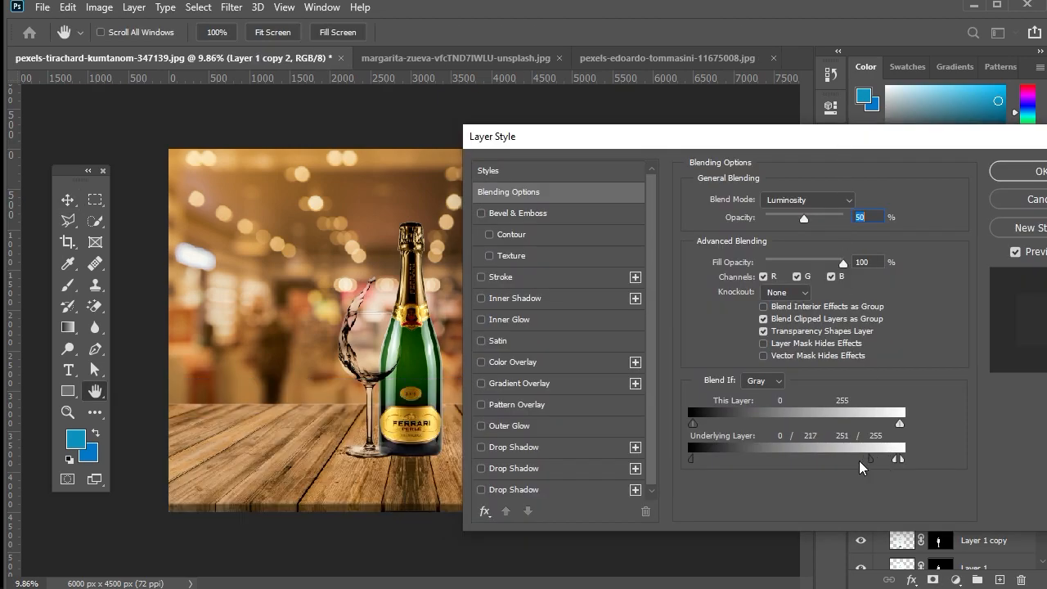
pyautogui.moveTo(836, 461); pyautogui.dragTo(790, 451)
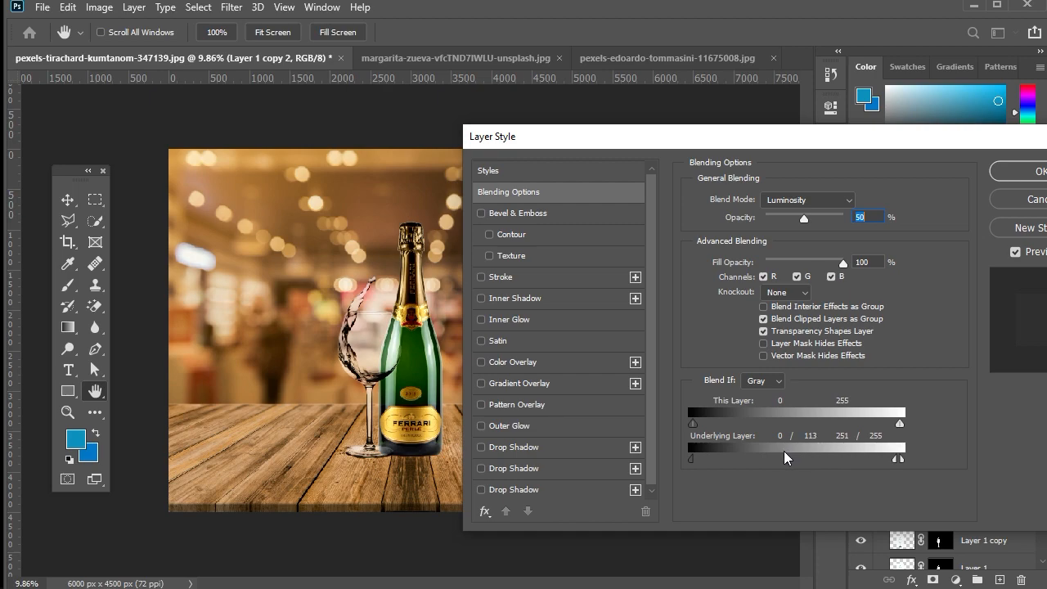
pyautogui.click(1028, 170)
# Select the bottle and glass together and scale them down slightly, keeping them standing on the table.
pyautogui.click(686, 316)
pyautogui.moveTo(454, 201); pyautogui.dragTo(342, 420)
pyautogui.moveTo(416, 202); pyautogui.dragTo(416, 233)
pyautogui.press('Return')
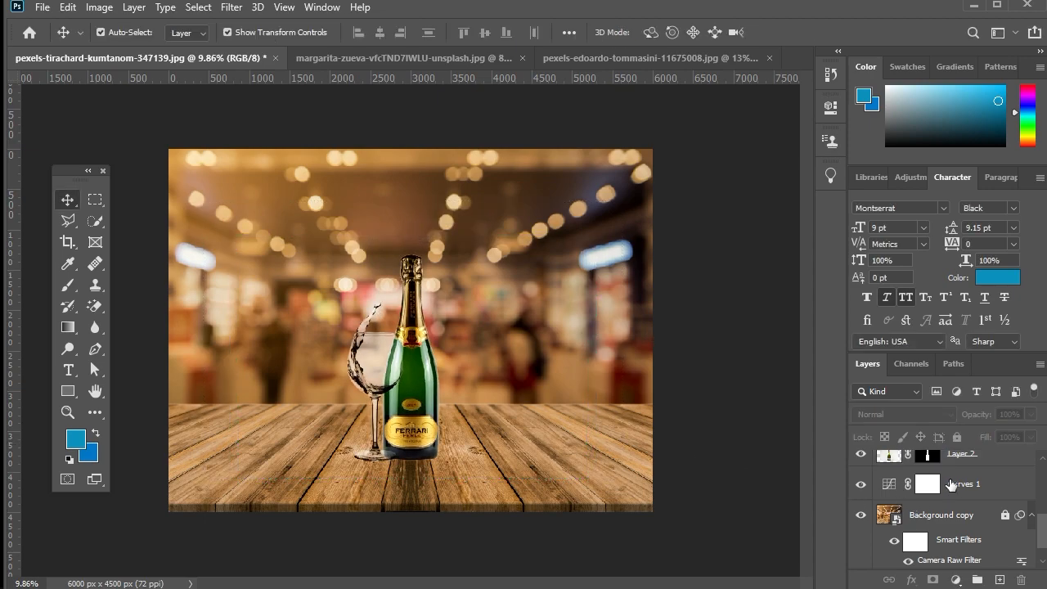
# Add an empty layer directly above Curves 1 and set the foreground color to black for the Brush tool.
pyautogui.click(974, 485)
pyautogui.click(997, 578)
pyautogui.click(69, 287)
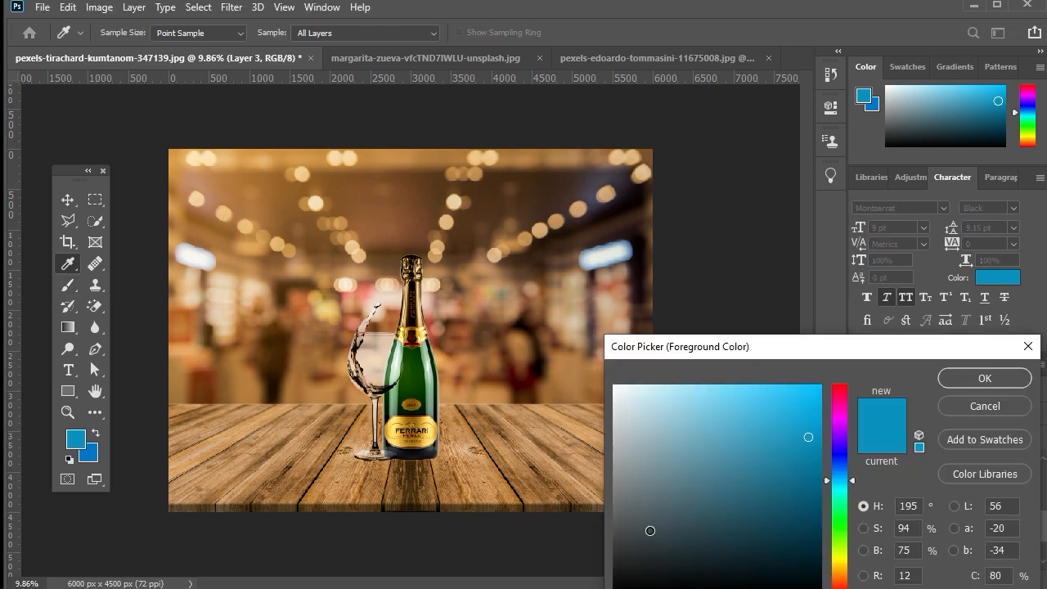
pyautogui.moveTo(649, 531); pyautogui.dragTo(620, 588)
pyautogui.click(954, 379)
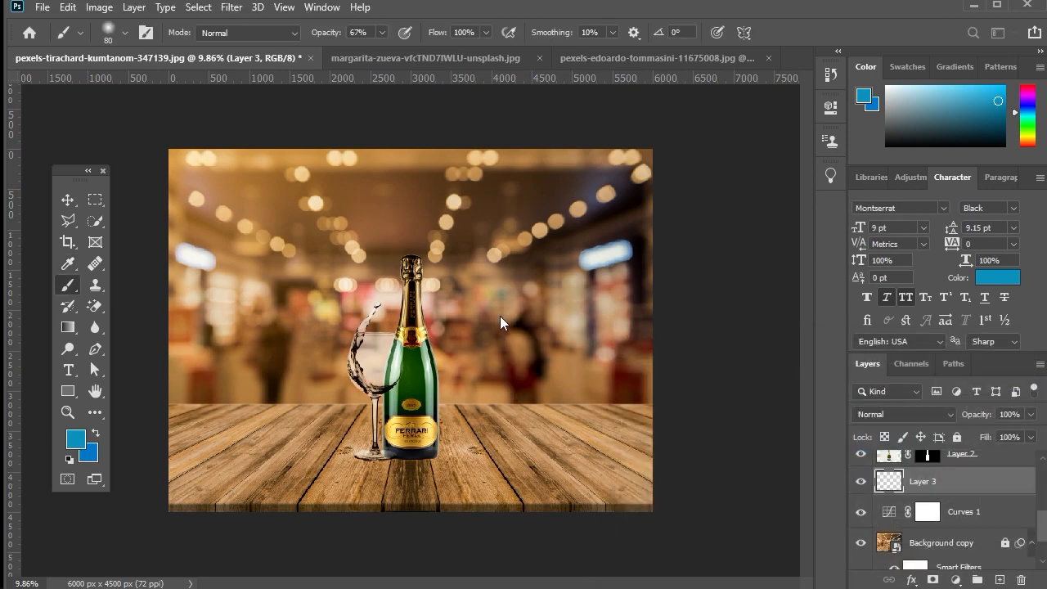
# Flatten a 0% hardness brush into a thin horizontal ellipse, enlarge it to 2200 px and dab a shadow under the bottle and glass.
pyautogui.rightClick(619, 291)
pyautogui.moveTo(652, 308); pyautogui.dragTo(609, 276)
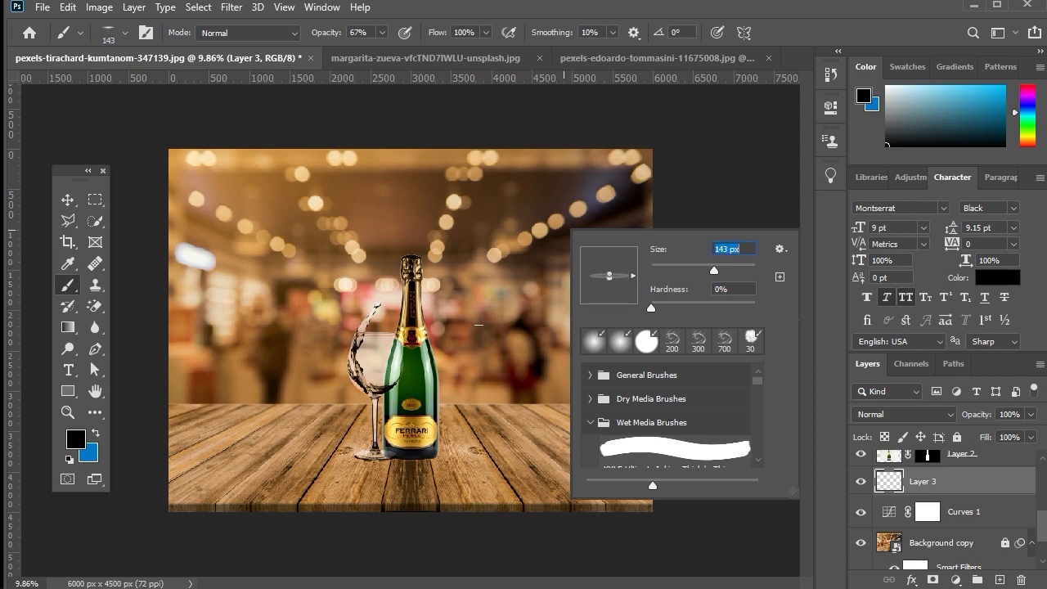
pyautogui.press('Return')
pyautogui.press(']')
pyautogui.press(']')
pyautogui.press(']')
pyautogui.press(']')
pyautogui.press(']')
pyautogui.press(']')
pyautogui.press(']')
pyautogui.press(']')
pyautogui.press(']')
pyautogui.press(']')
pyautogui.press(']')
pyautogui.press(']')
pyautogui.press(']')
pyautogui.press(']')
pyautogui.press(']')
pyautogui.press(']')
pyautogui.press(']')
pyautogui.press(']')
pyautogui.press(']')
pyautogui.press(']')
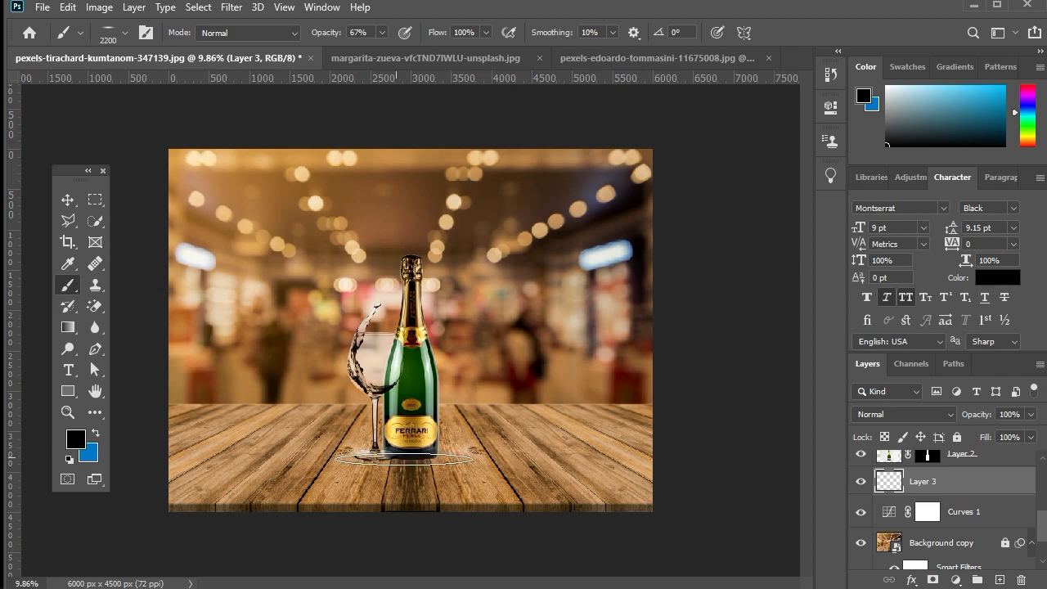
pyautogui.click(404, 460)
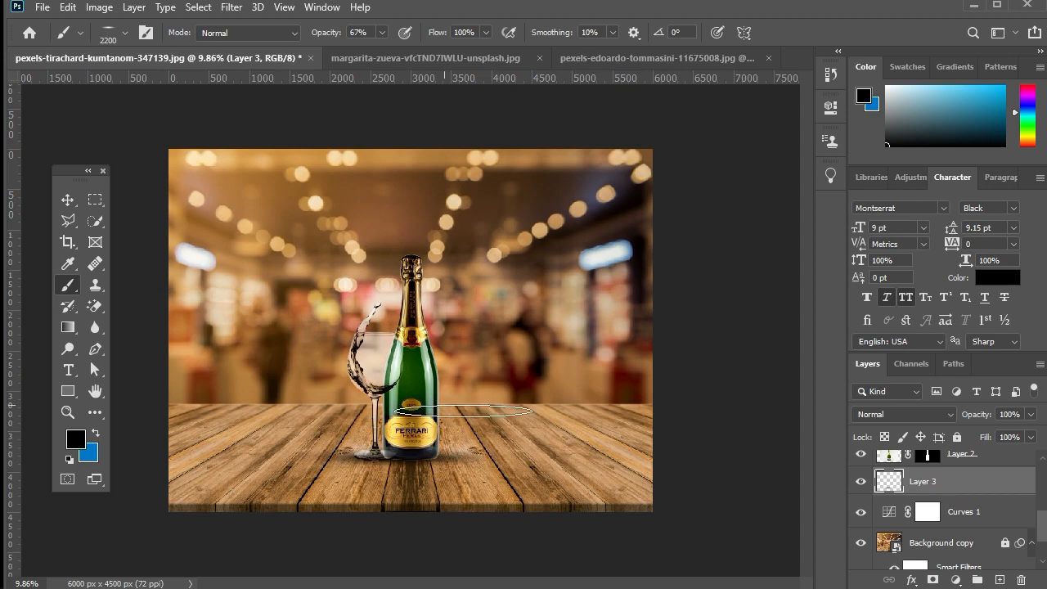
# Add an empty layer above Levels 1 and clip it to the bottle layer.
pyautogui.click(67, 200)
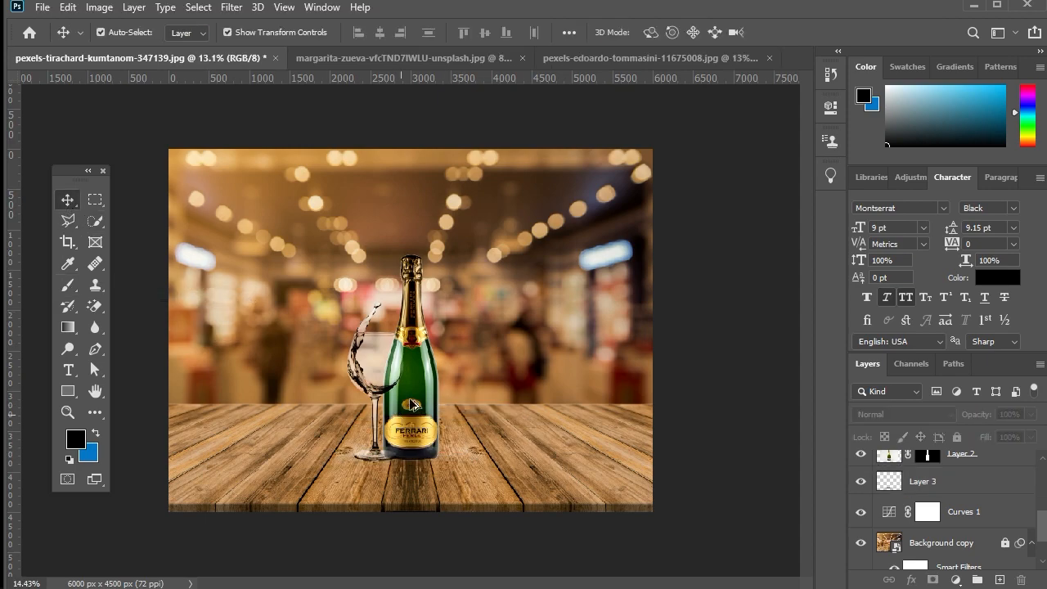
pyautogui.scroll(2, 433, 392)
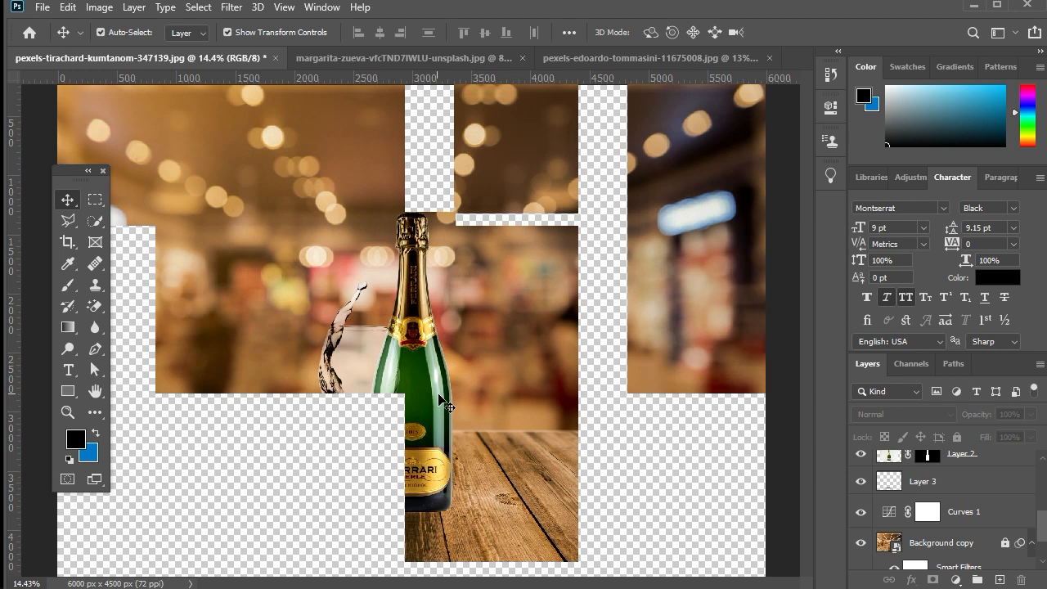
pyautogui.click(440, 399)
pyautogui.moveTo(411, 186); pyautogui.dragTo(431, 124)
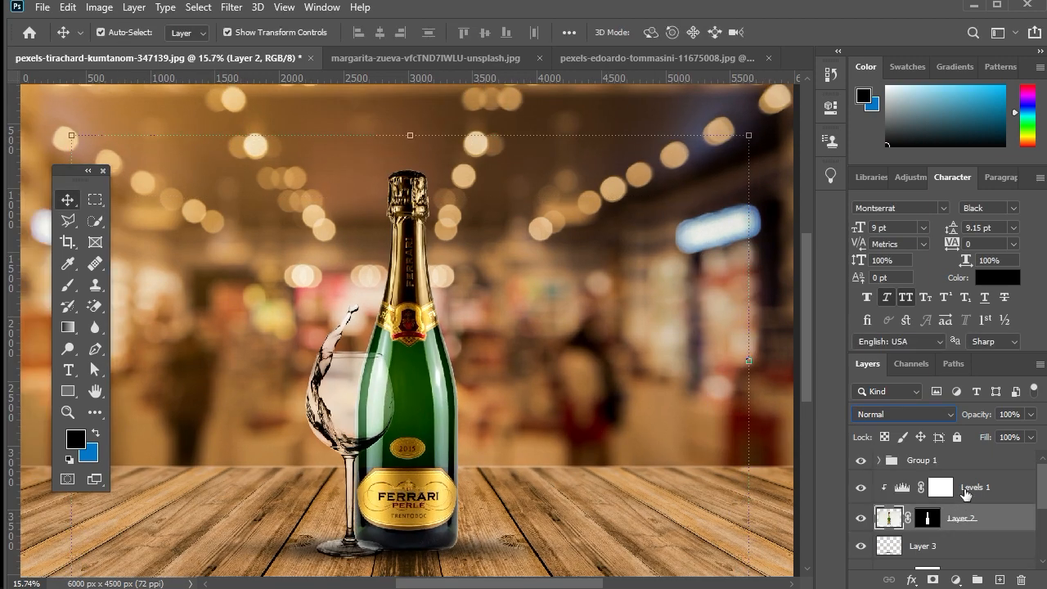
pyautogui.click(965, 491)
pyautogui.click(998, 579)
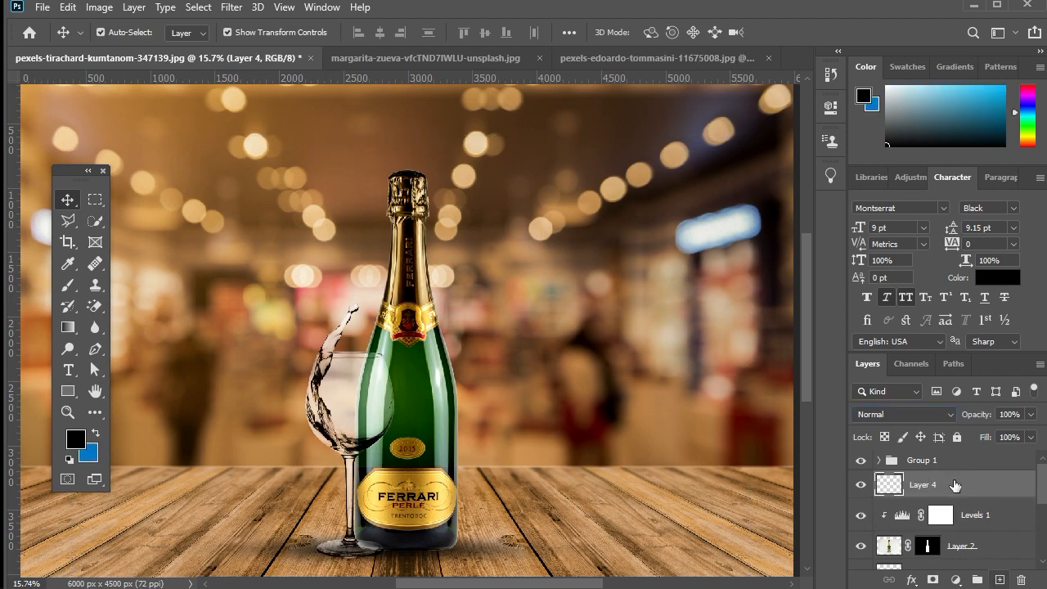
pyautogui.rightClick(954, 483)
pyautogui.click(820, 309)
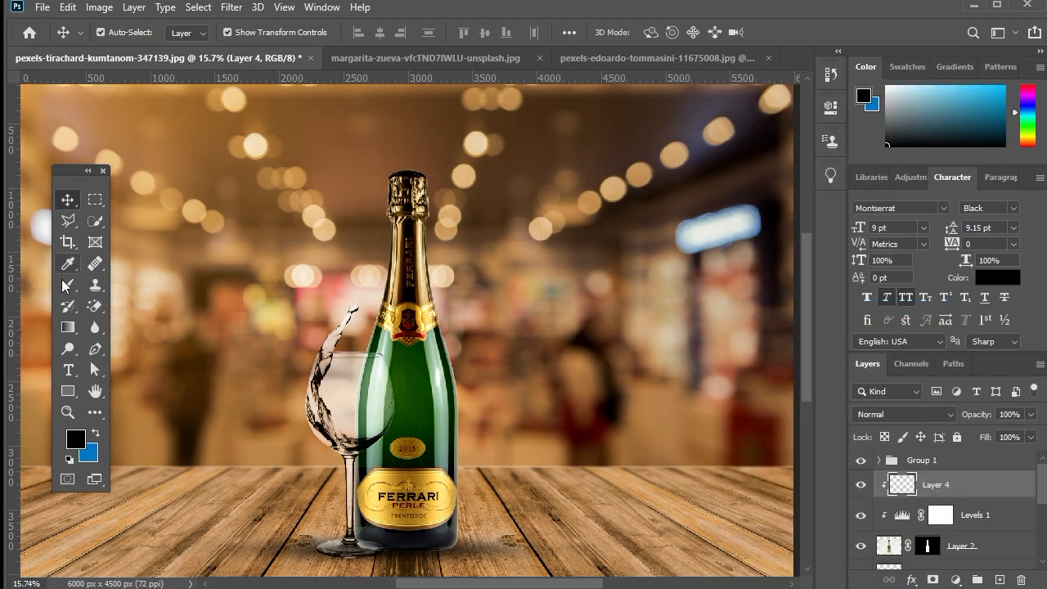
# Paint soft black shading along the lower edges and base of the bottle on Layer 4, with brush sizes from 300 to 500 px.
pyautogui.click(67, 285)
pyautogui.press('[')
pyautogui.press('[')
pyautogui.press('[')
pyautogui.press('[')
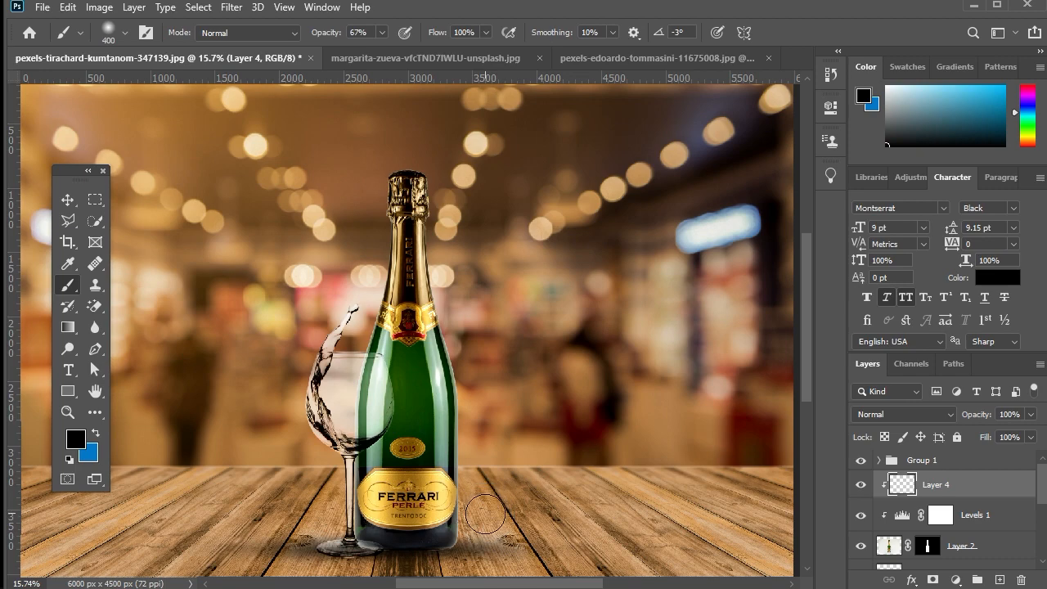
pyautogui.moveTo(466, 508); pyautogui.dragTo(461, 563)
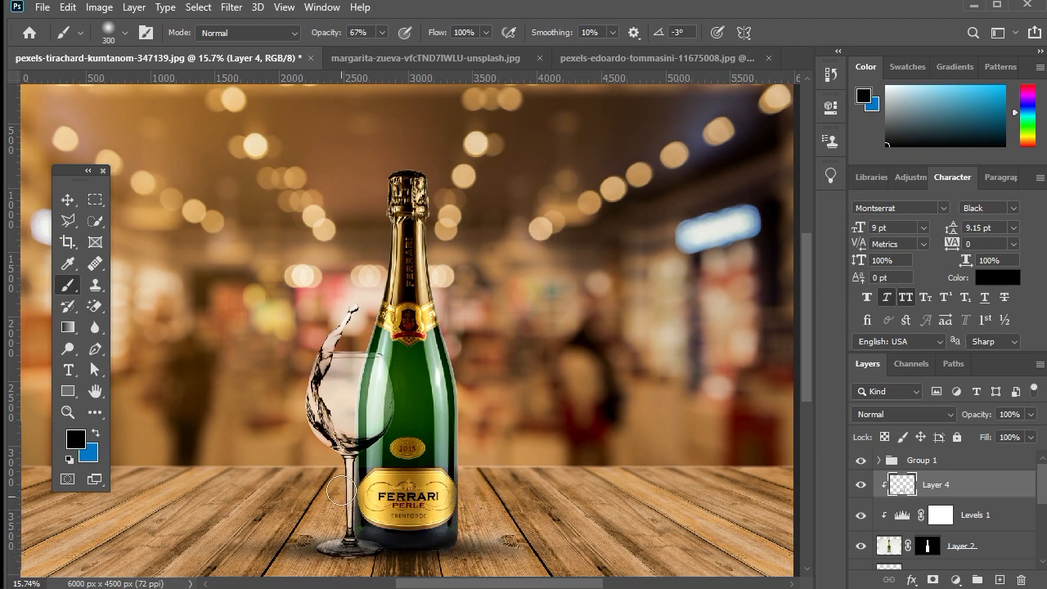
pyautogui.press(']')
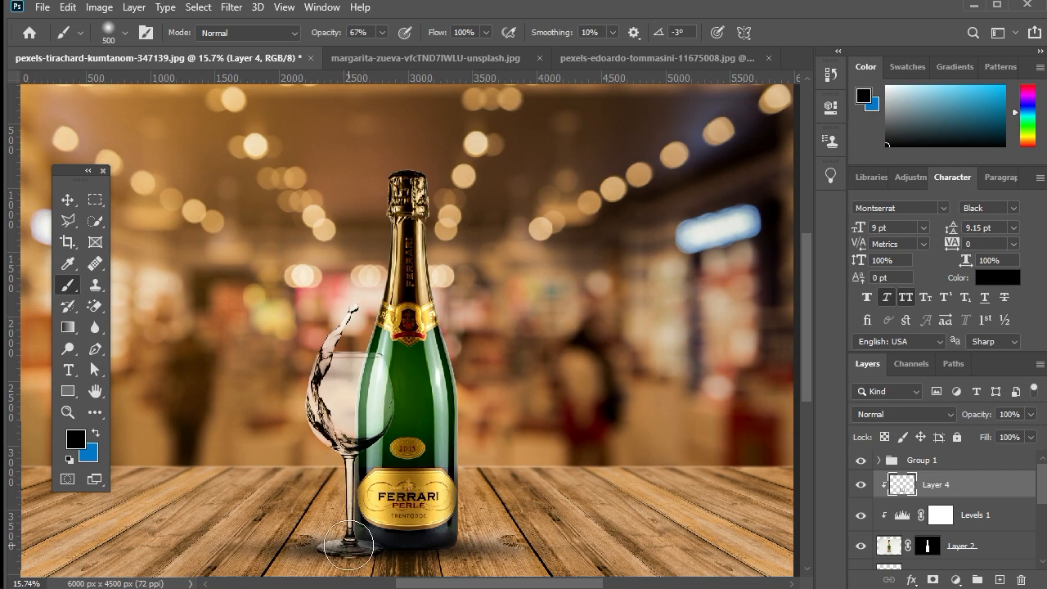
pyautogui.press(']')
pyautogui.press('v')
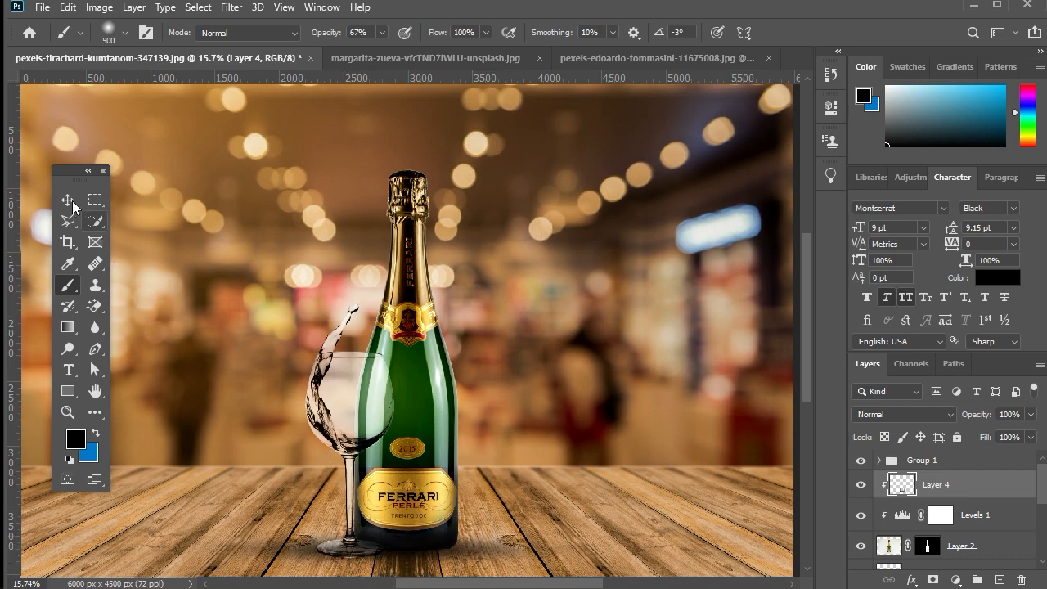
# Set Layer 4's blending mode to Multiply and reduce its fill to 88%.
pyautogui.click(884, 408)
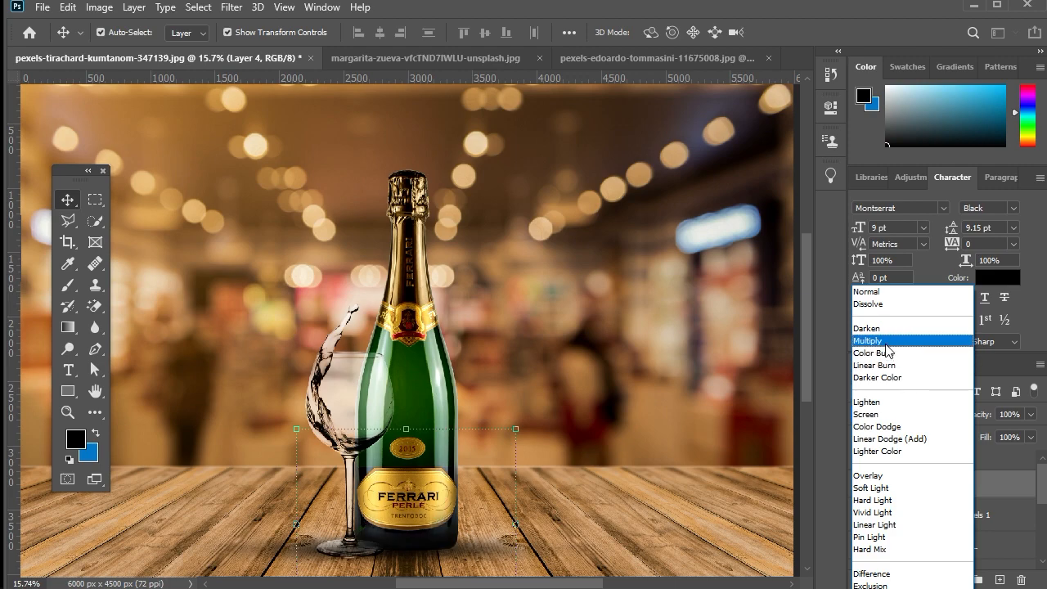
pyautogui.click(886, 344)
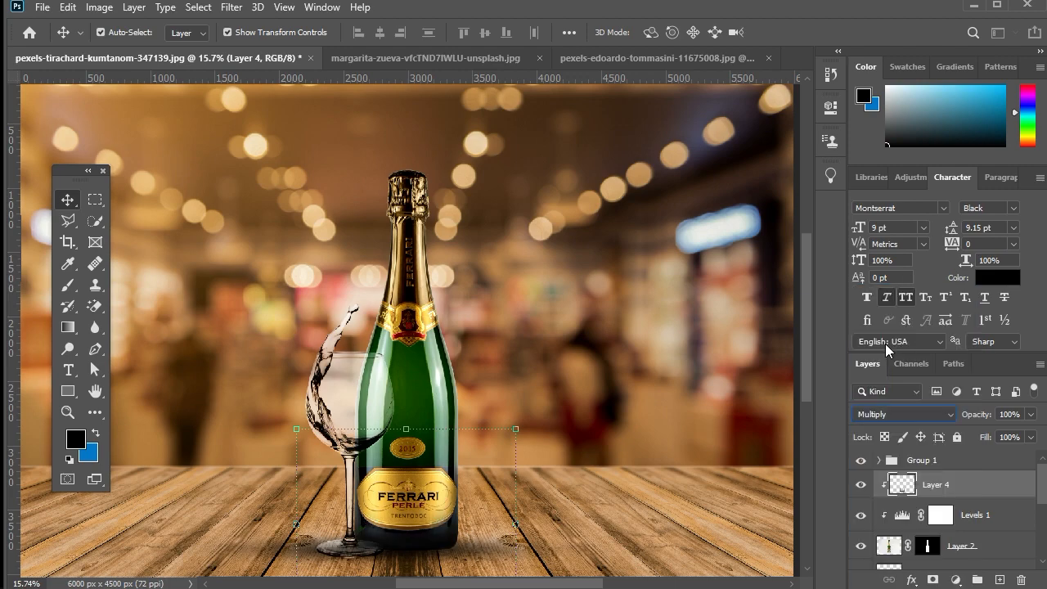
pyautogui.click(1029, 438)
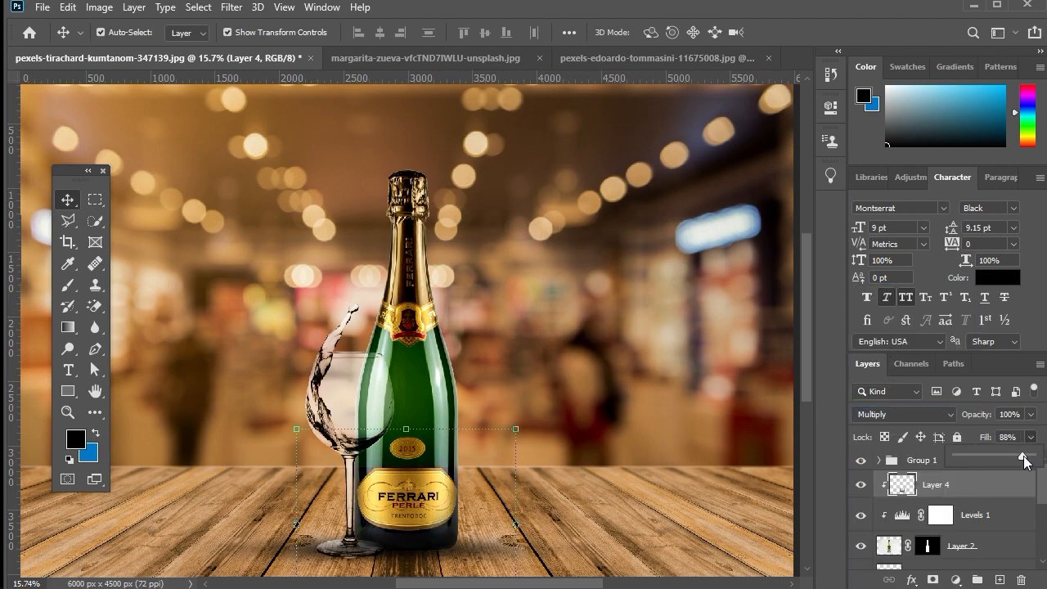
pyautogui.click(630, 381)
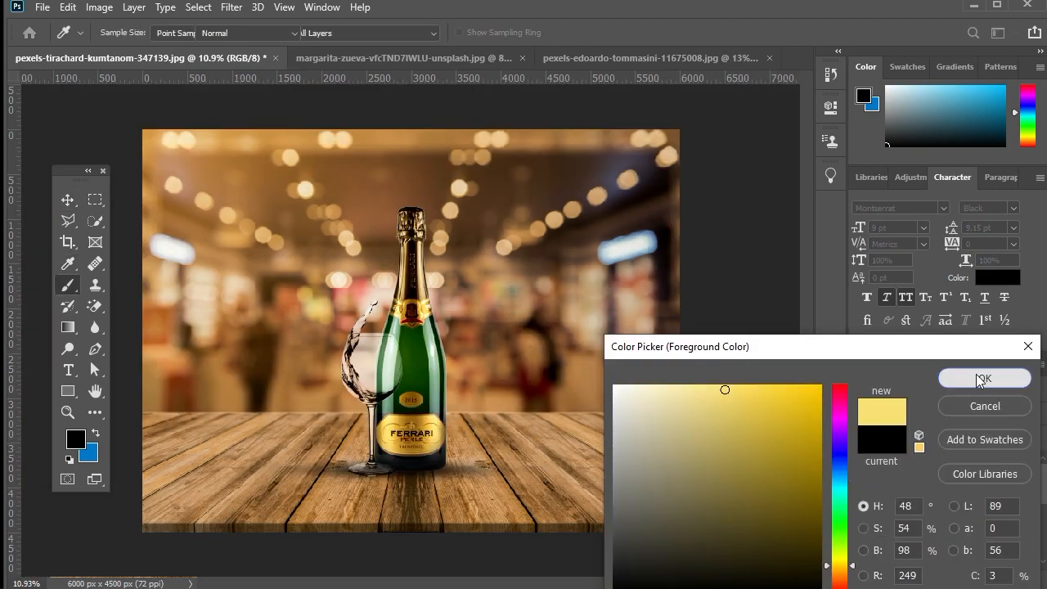
# Set the foreground color to light yellow (H 48, S 54, B 98) and add an empty layer directly above Layer 3.
pyautogui.click(985, 377)
pyautogui.press('v')
pyautogui.scroll(-1, 971, 522)
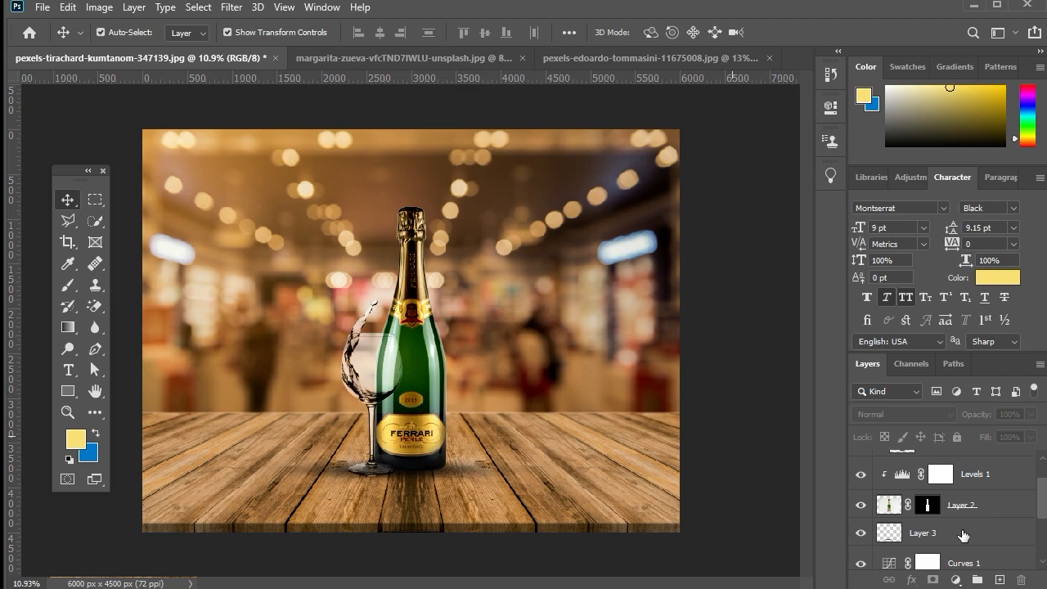
pyautogui.click(963, 535)
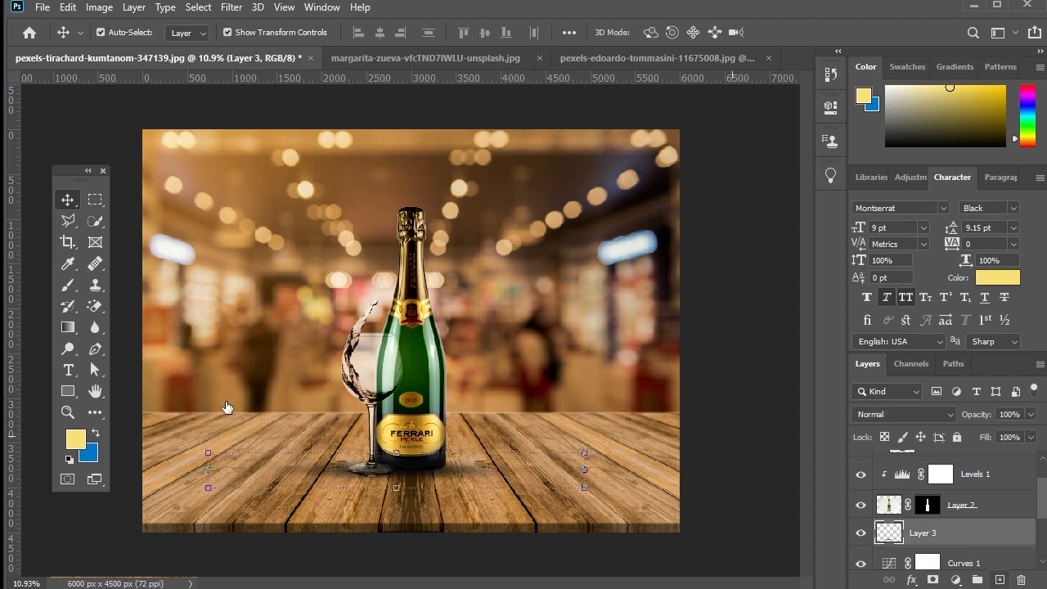
# Enlarge the soft round brush to 1800 px and dab a yellow glow behind the bottle and glass on Layer 5.
pyautogui.click(67, 286)
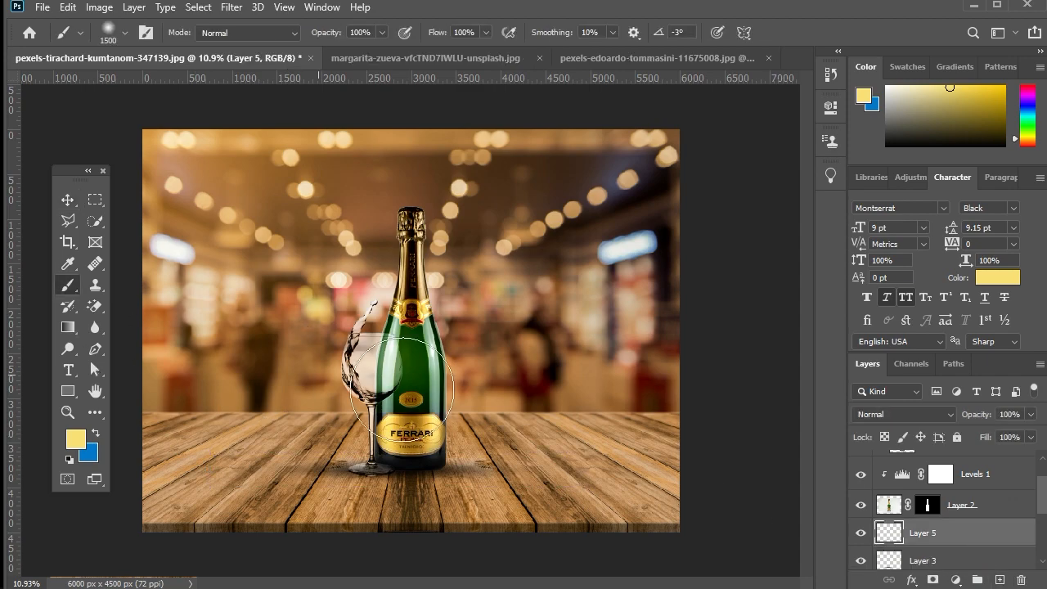
pyautogui.press(']')
pyautogui.press(']')
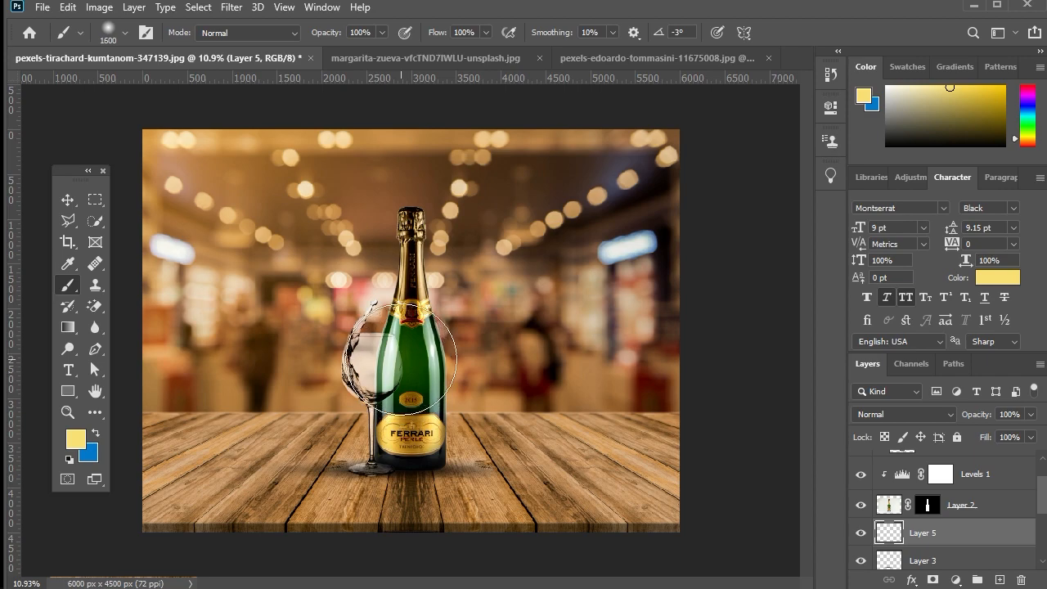
pyautogui.press(']')
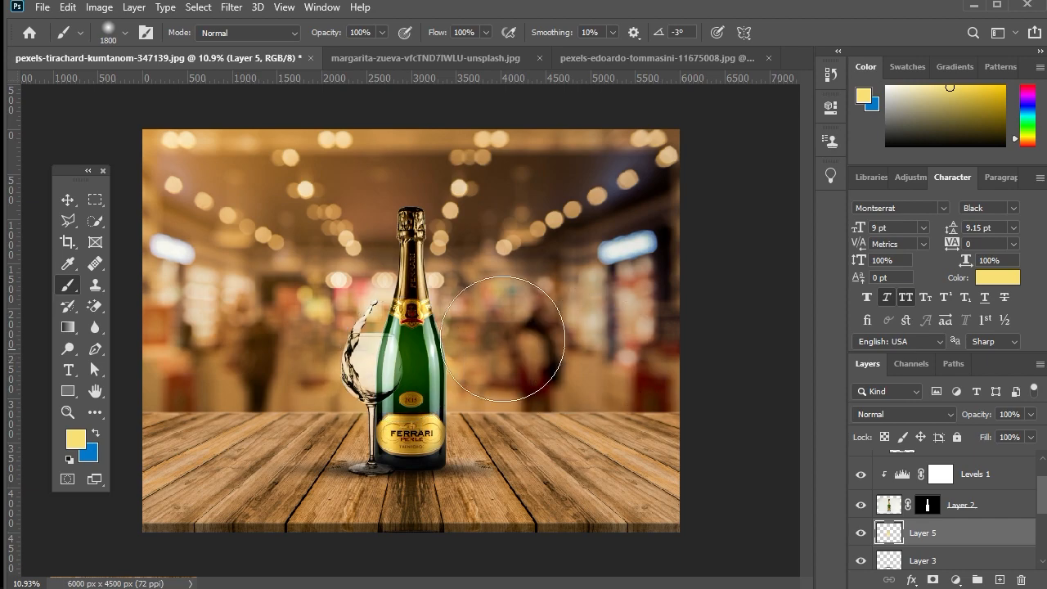
# Enlarge the yellow glow on Layer 5 with a transform so that it spreads into the background around the bottle.
pyautogui.click(68, 200)
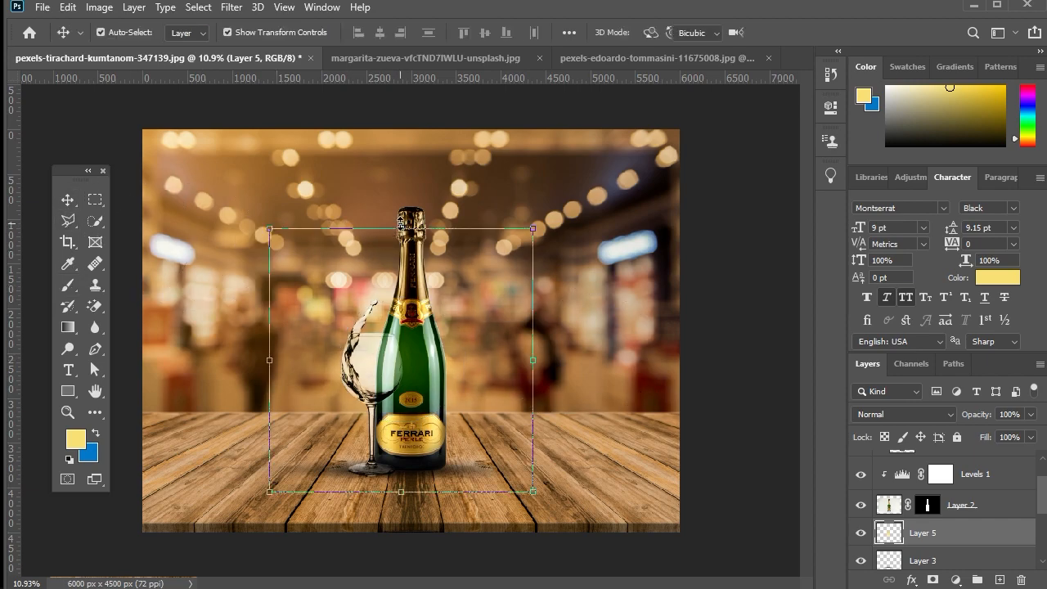
pyautogui.moveTo(401, 194); pyautogui.dragTo(403, 131)
pyautogui.click(661, 369)
# Add a Hue/Saturation adjustment clipped to Group 1 with hue +14, saturation -29 and lightness -4.
pyautogui.scroll(2, 944, 490)
pyautogui.click(944, 464)
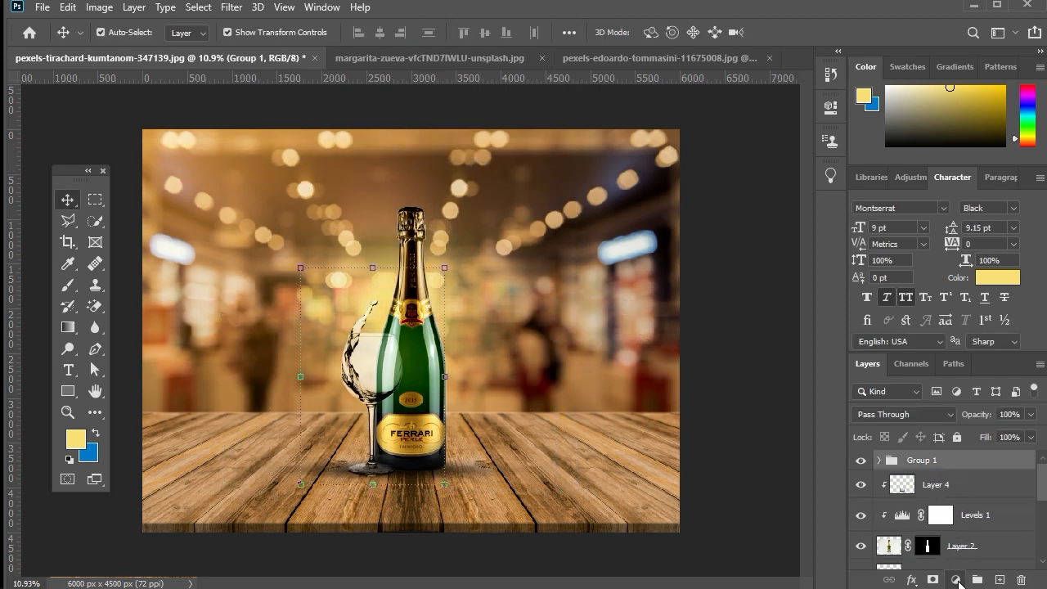
pyautogui.click(957, 581)
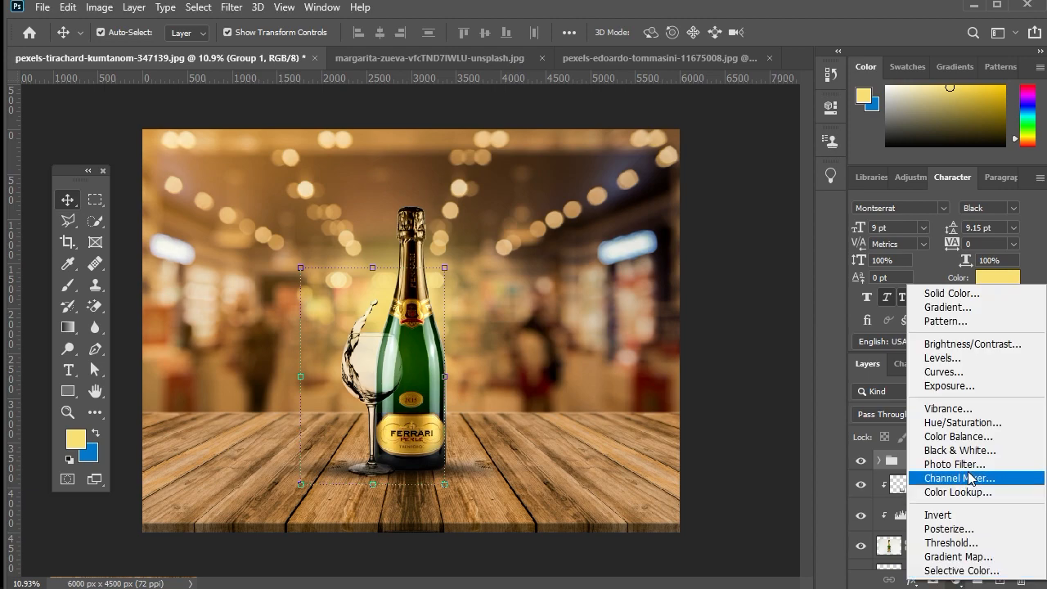
pyautogui.click(956, 422)
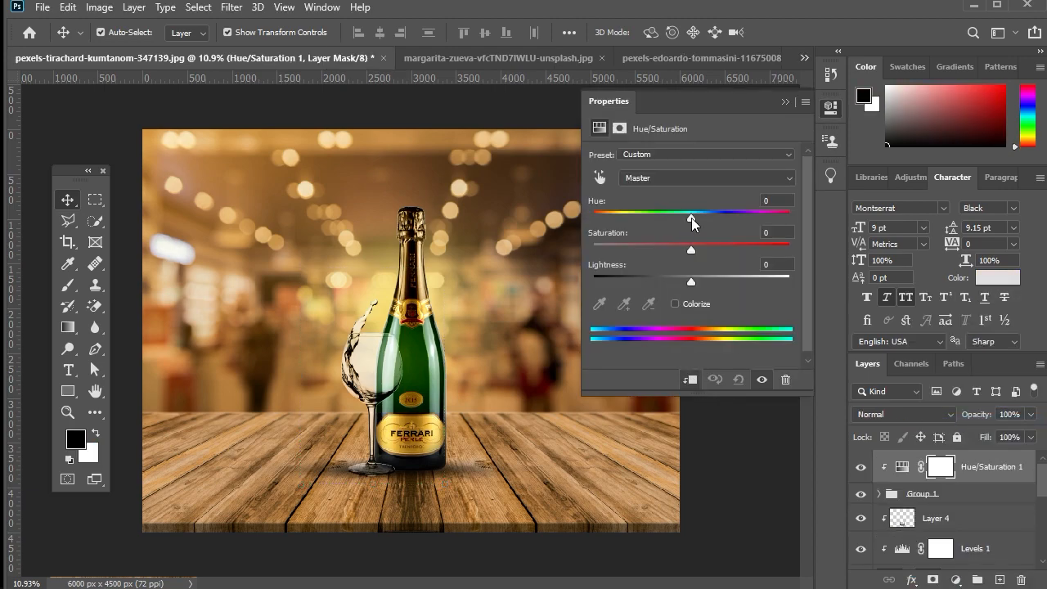
pyautogui.moveTo(691, 220); pyautogui.dragTo(706, 218)
pyautogui.moveTo(692, 250); pyautogui.dragTo(663, 249)
pyautogui.moveTo(691, 281)
pyautogui.mouseDown()
pyautogui.moveTo(679, 283)
pyautogui.moveTo(688, 286)
pyautogui.mouseUp()
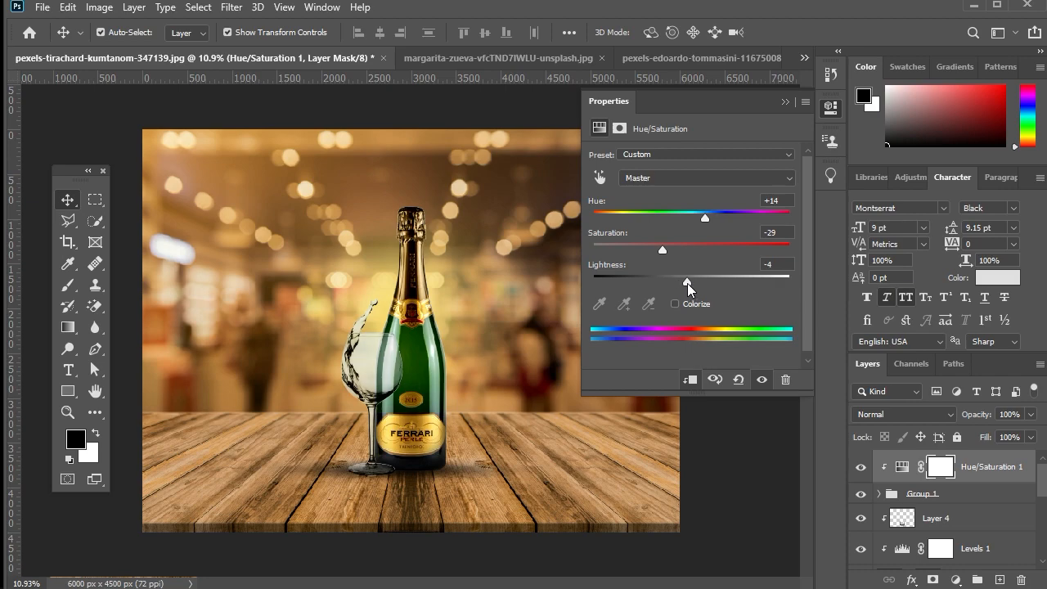
pyautogui.click(787, 102)
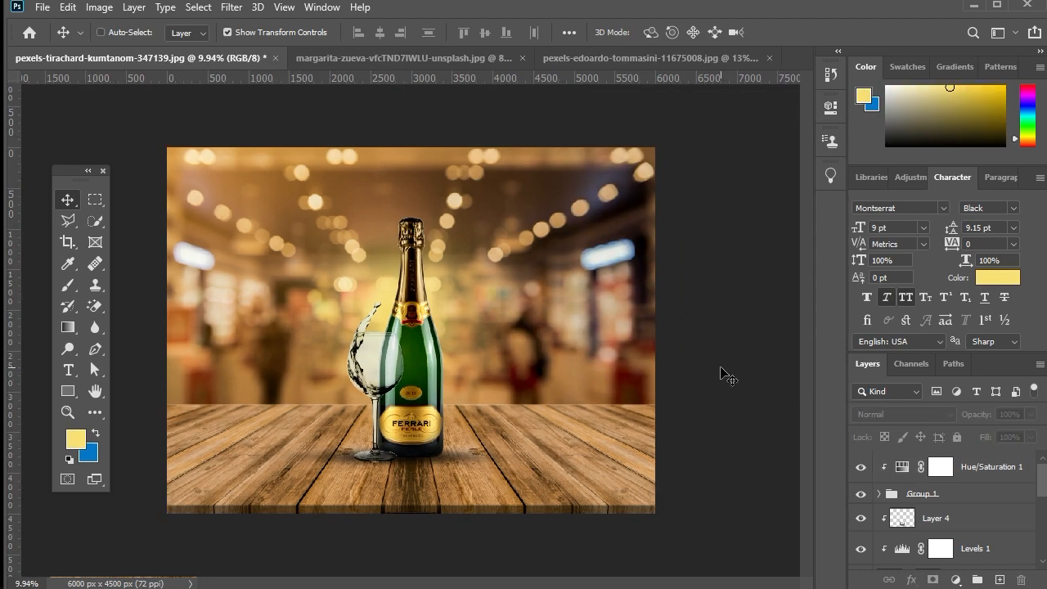
# Stamp all visible layers into a new merged layer above Hue/Saturation 1.
pyautogui.keyDown('ctrl'); pyautogui.click(721, 374); pyautogui.keyUp('ctrl')
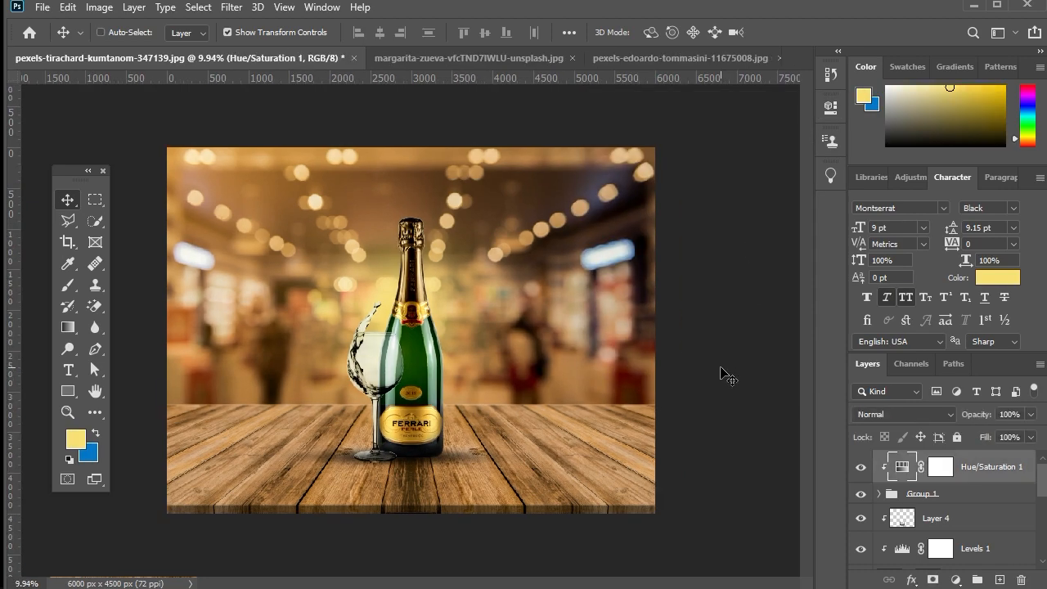
pyautogui.keyDown('ctrl'); pyautogui.click(721, 374); pyautogui.keyUp('ctrl')
pyautogui.hotkey('ctrl', 'shift', 'alt', 'e')
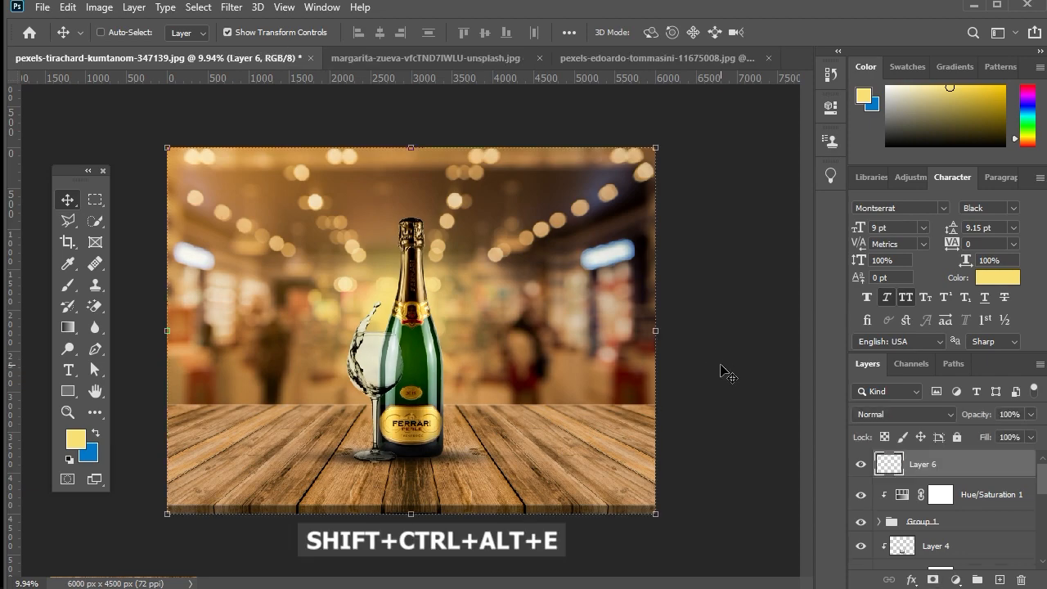
# Convert the stamped Layer 6 to a smart object.
pyautogui.rightClick(921, 466)
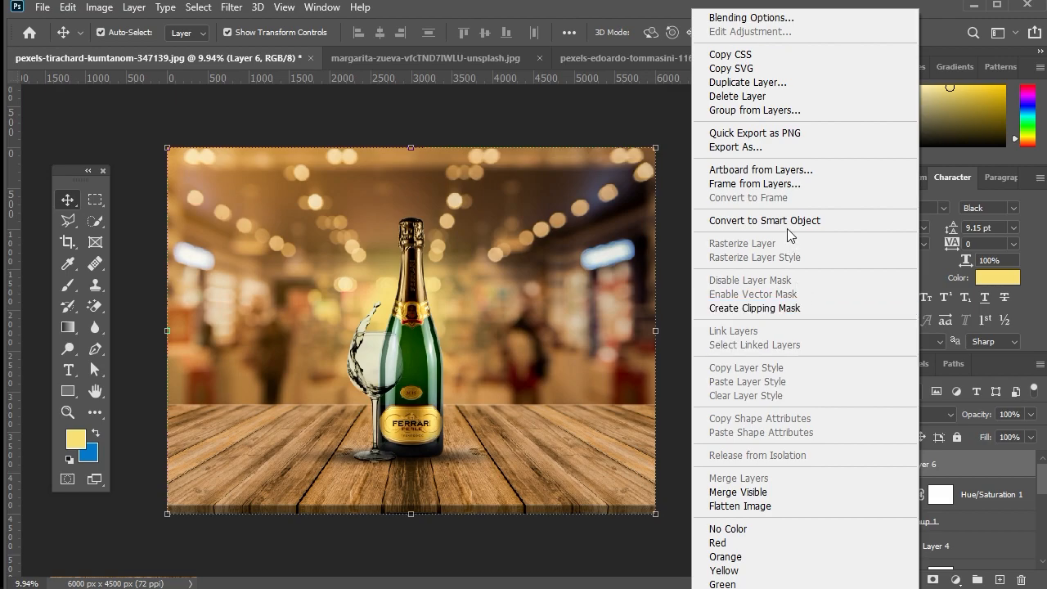